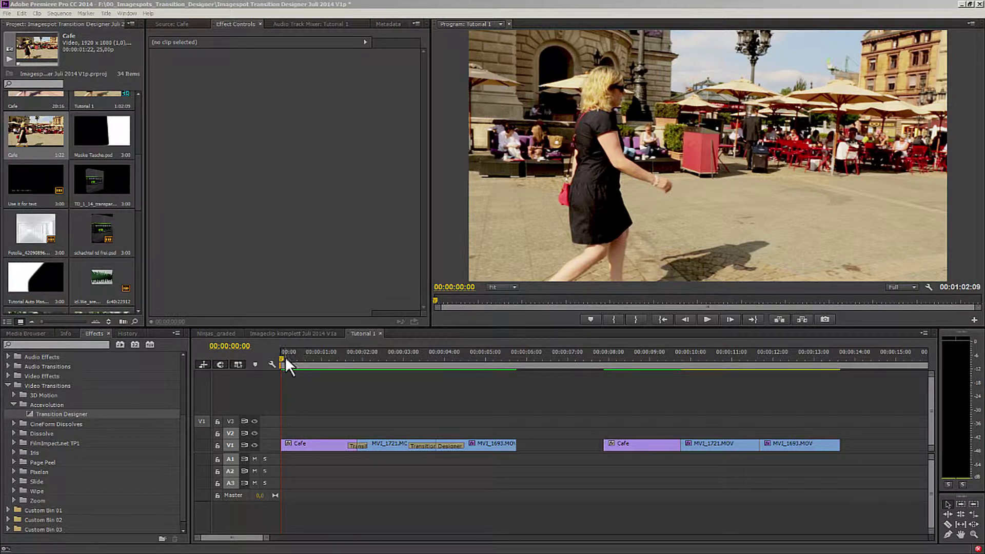
- Play the Tutorial 1 sequence and step frame by frame through the first transition
click(356, 334)
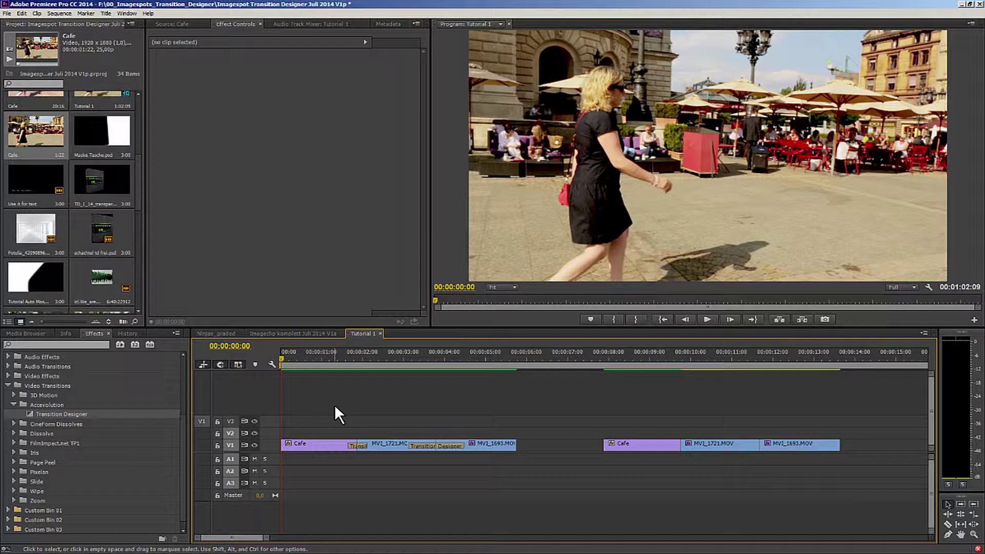
key(space)
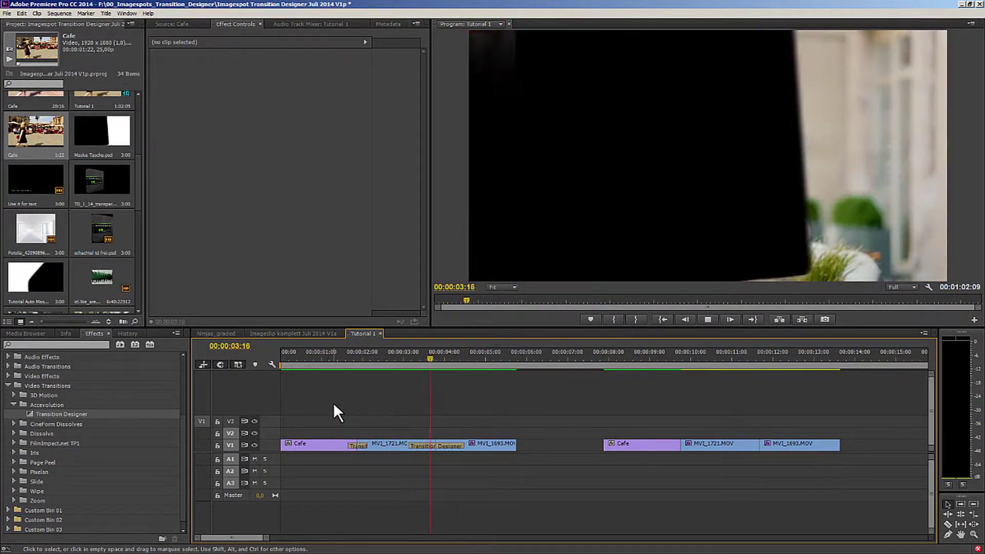
drag(392, 352, 331, 352)
key(space)
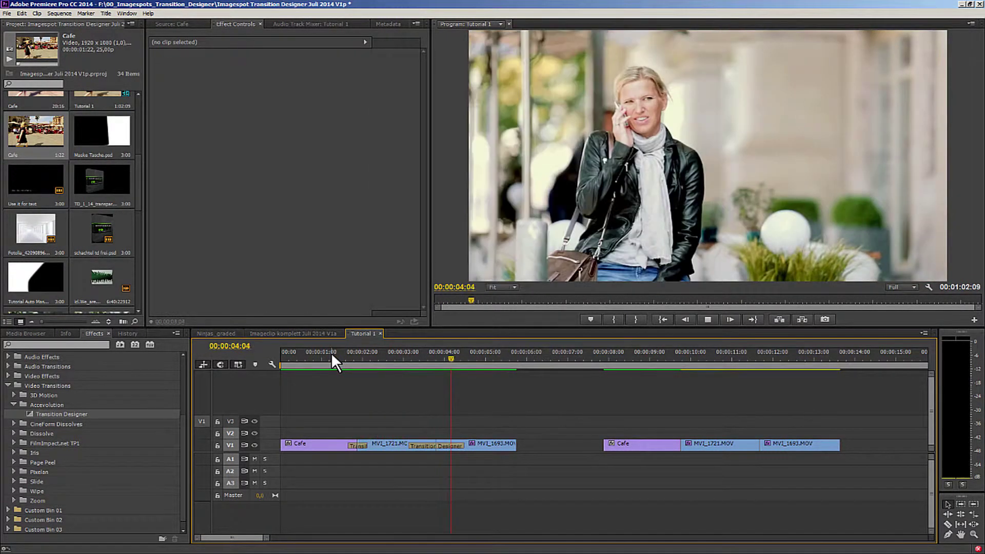
click(407, 355)
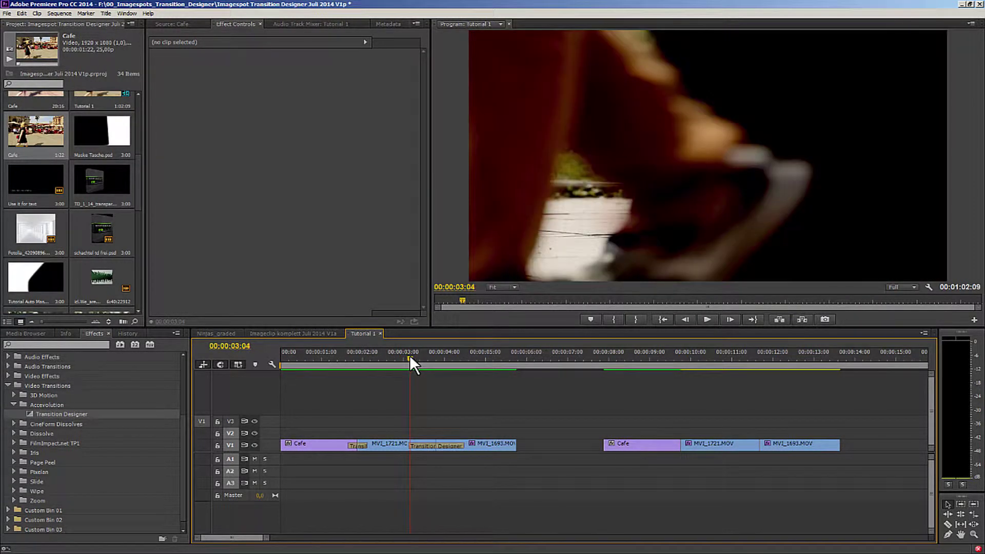
drag(409, 355, 414, 355)
key(Right)
key(Right)
key(Right)
key(Right)
key(Right)
key(Right)
key(Right)
key(Right)
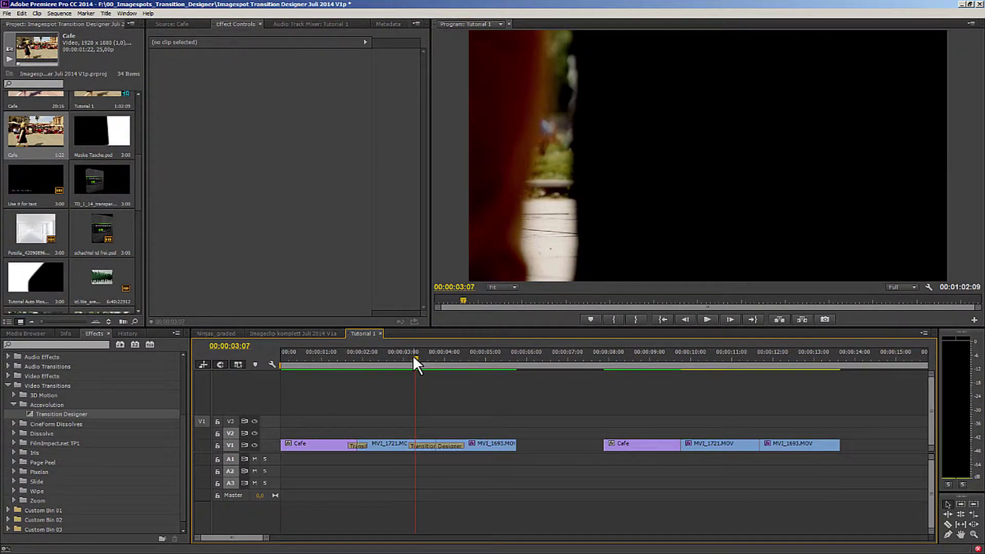
key(Right)
key(Right)
key(Right)
key(Right)
key(Right)
key(Right)
key(Right)
key(Right)
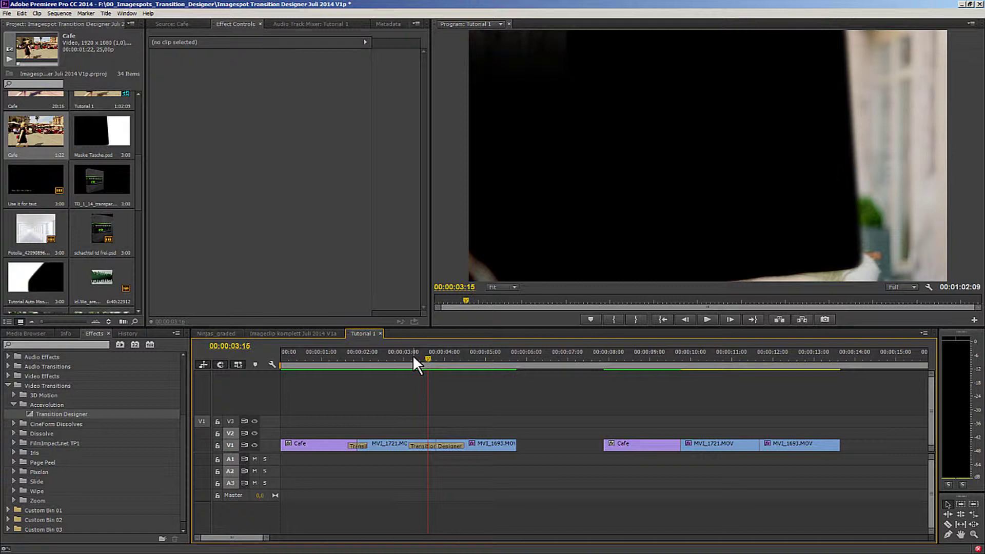
key(Right)
key(Right)
key(Right)
key(Right)
key(Right)
key(Right)
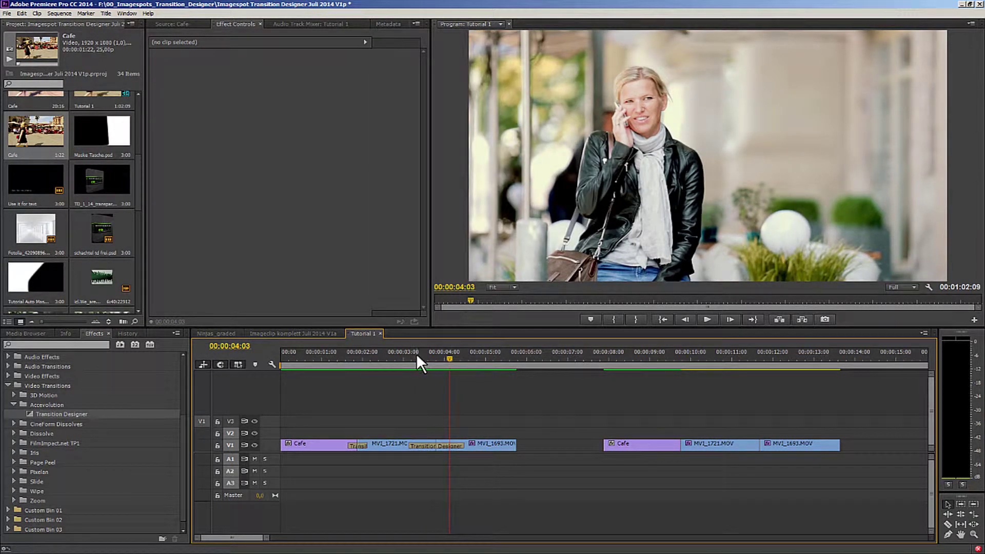
click(641, 356)
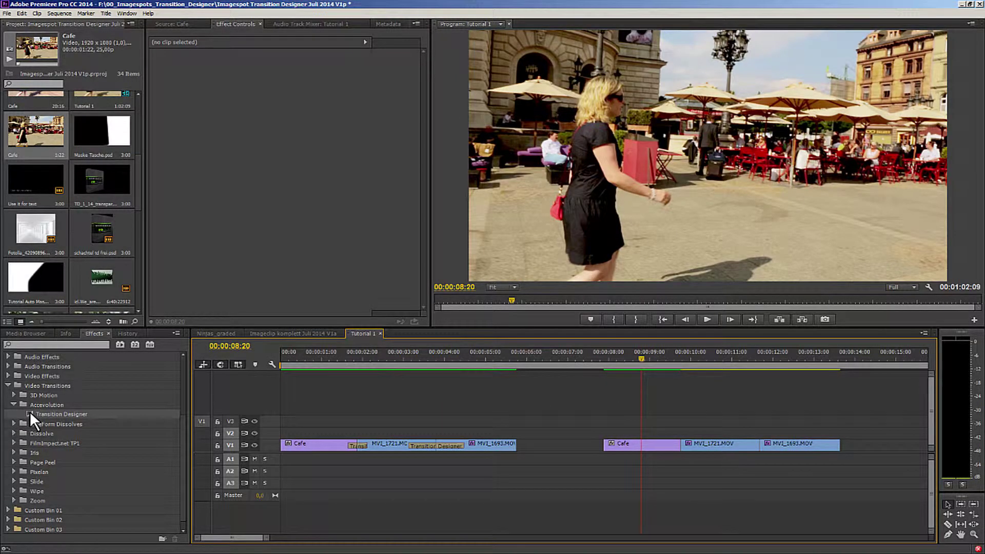
key(space)
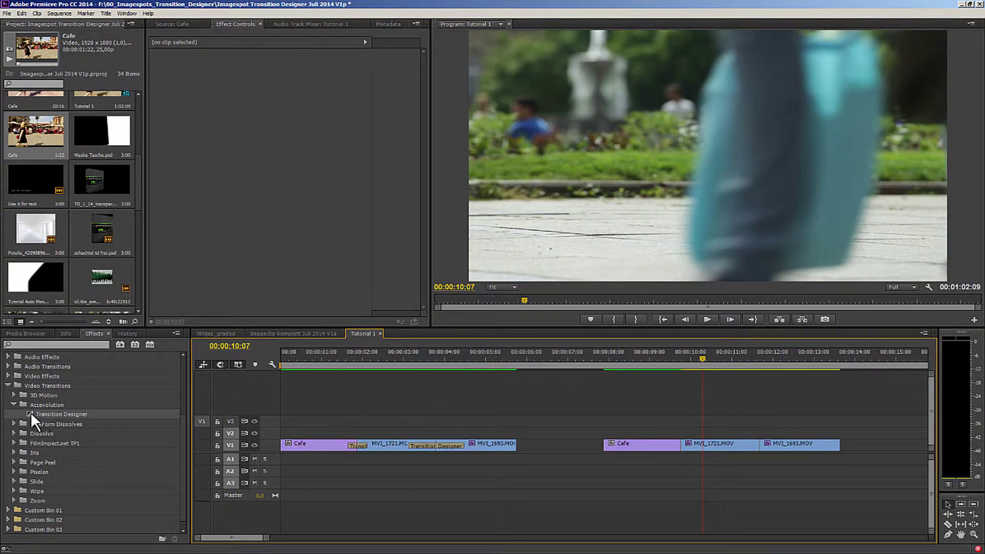
- Put a Transition Designer transition with the Dissolve preset 01 ex hori blur on the Cafe–MVI_1721 cut
drag(31, 416, 682, 446)
click(682, 444)
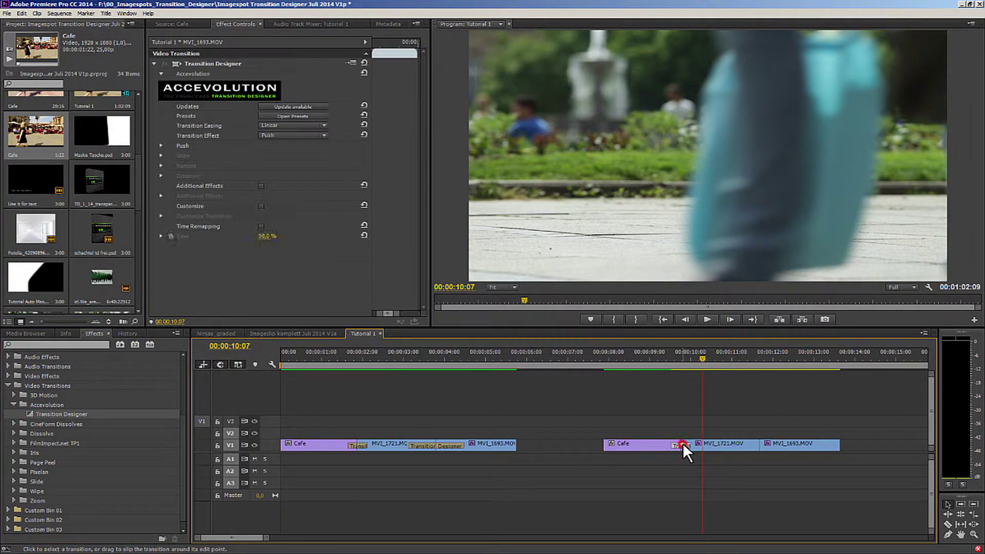
click(297, 115)
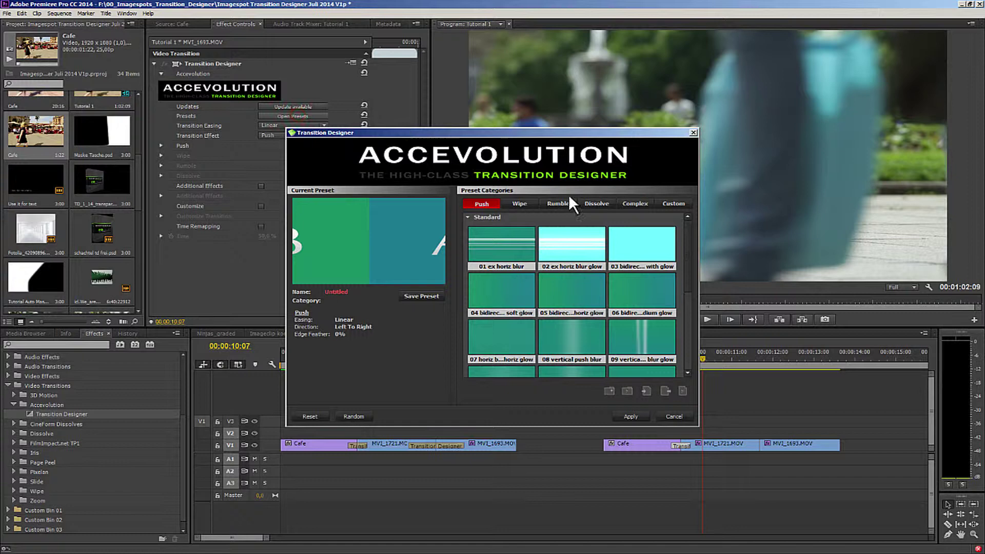
click(594, 203)
click(500, 237)
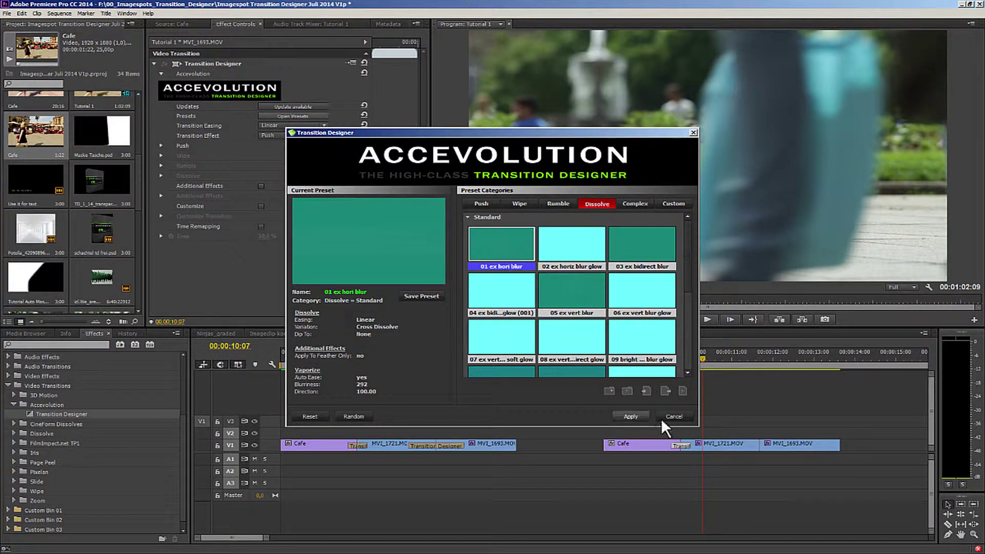
click(632, 413)
- Play back the new dissolve transition
click(663, 353)
key(space)
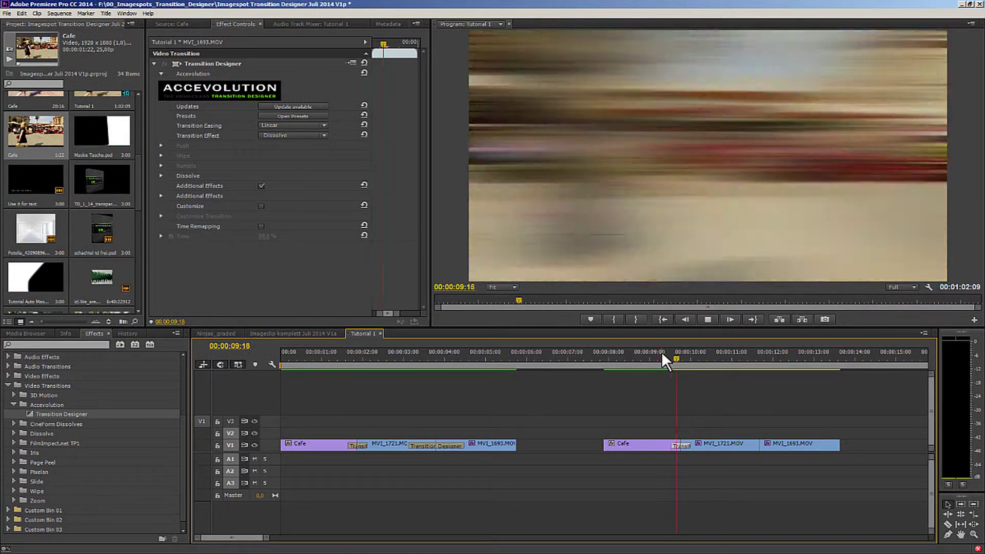
key(space)
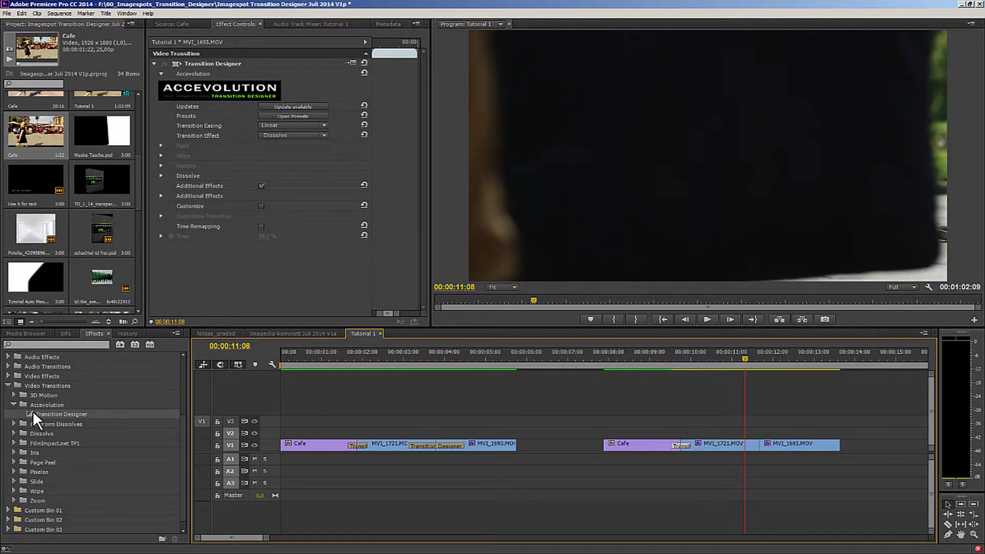
- Add a Transition Designer transition to the MVI_1721–MVI_1693 cut and shorten it from its left edge
drag(33, 410, 753, 445)
click(732, 355)
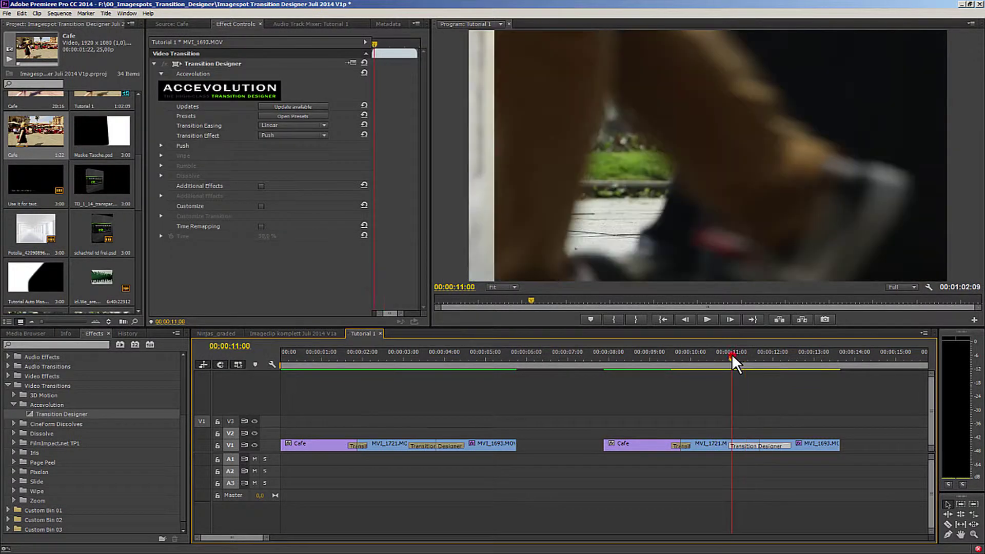
drag(731, 354, 743, 353)
click(757, 445)
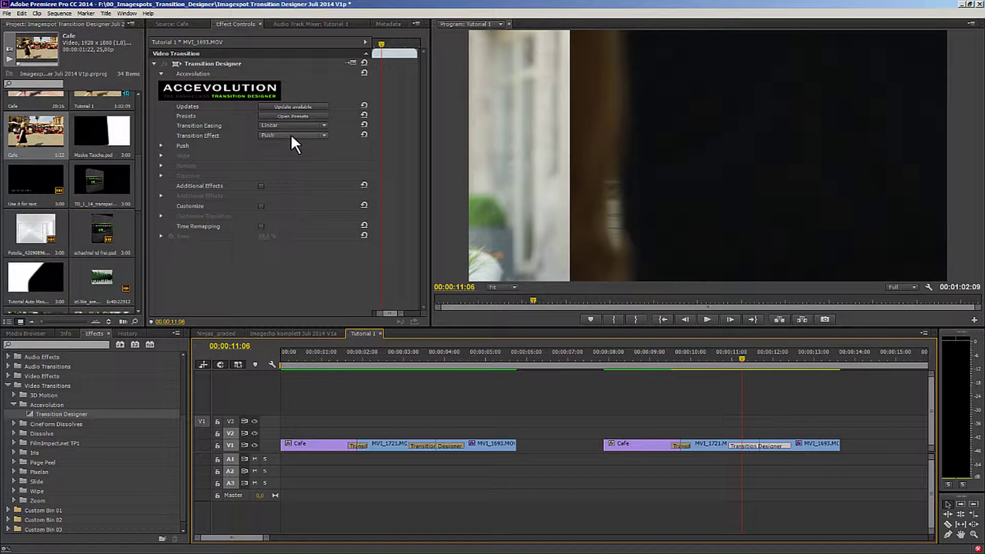
drag(733, 445, 749, 444)
drag(742, 355, 746, 356)
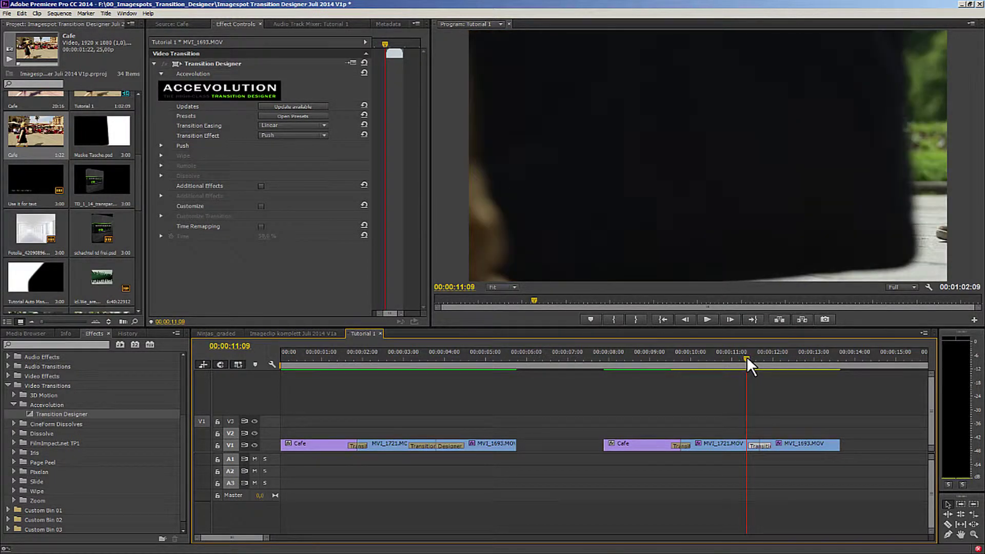
- Export the 00:00:11:09 frame as a TIFF still named Tasche 10
click(827, 317)
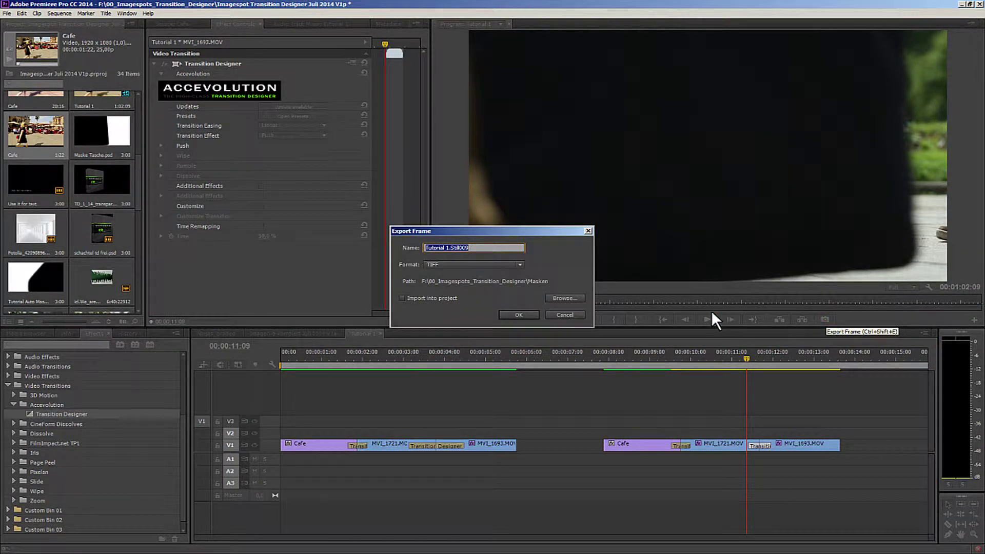
text(Tasche 10)
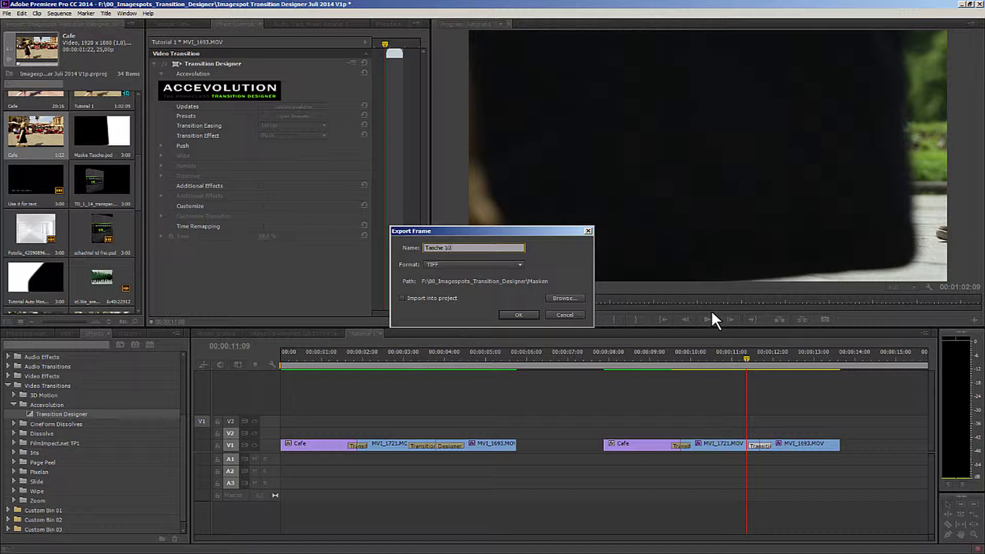
key(Return)
- In Photoshop, open Tasche 10.tif from the Masken folder
key(alt+Tab)
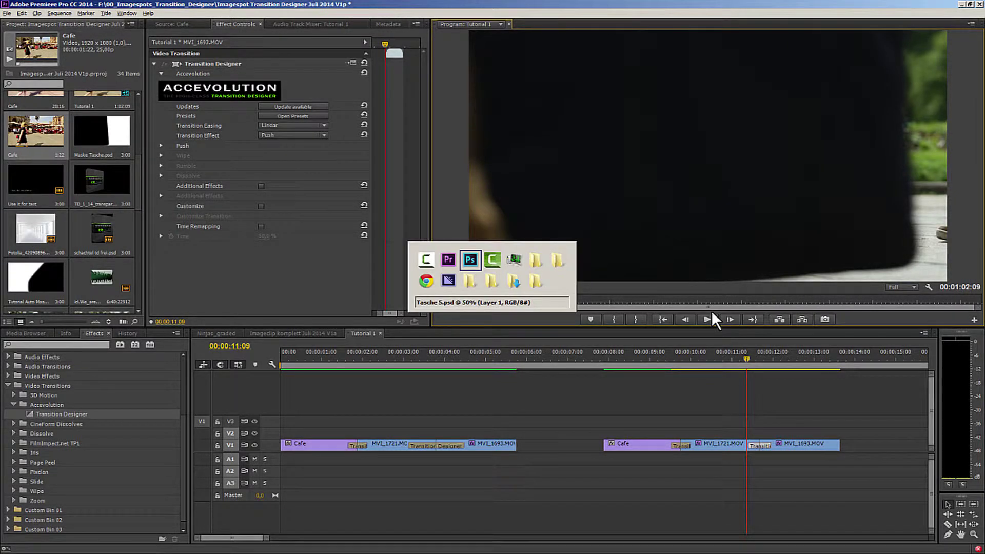
key(ctrl+o)
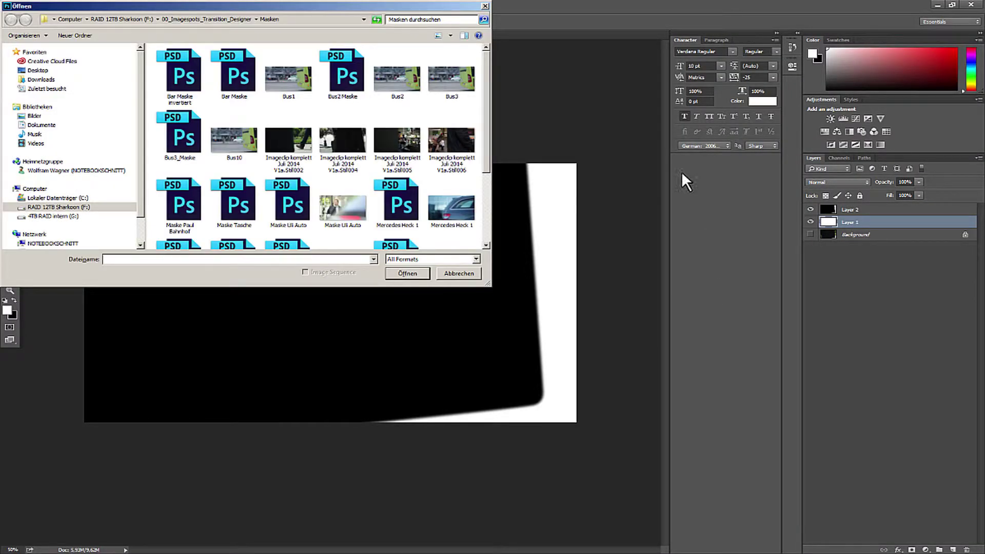
drag(487, 126, 486, 201)
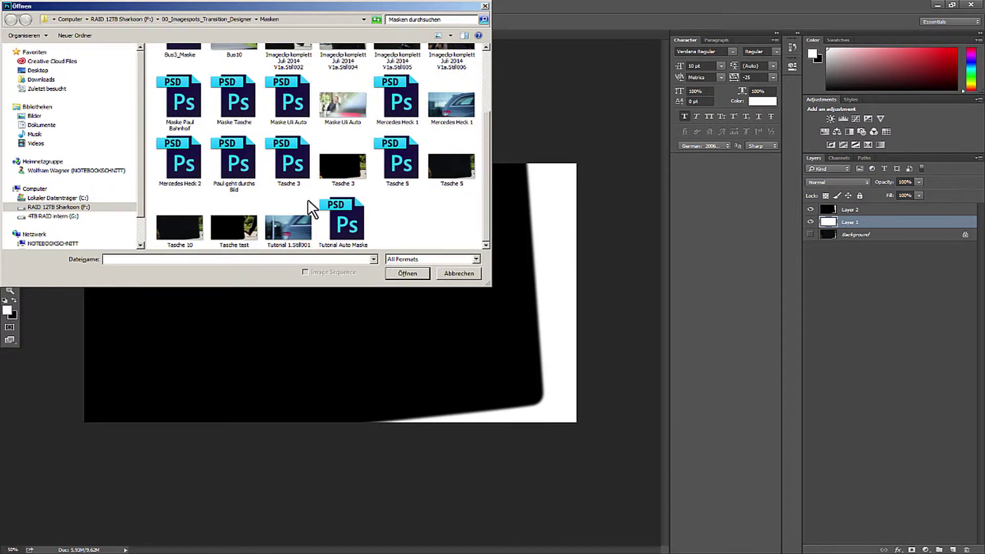
click(180, 228)
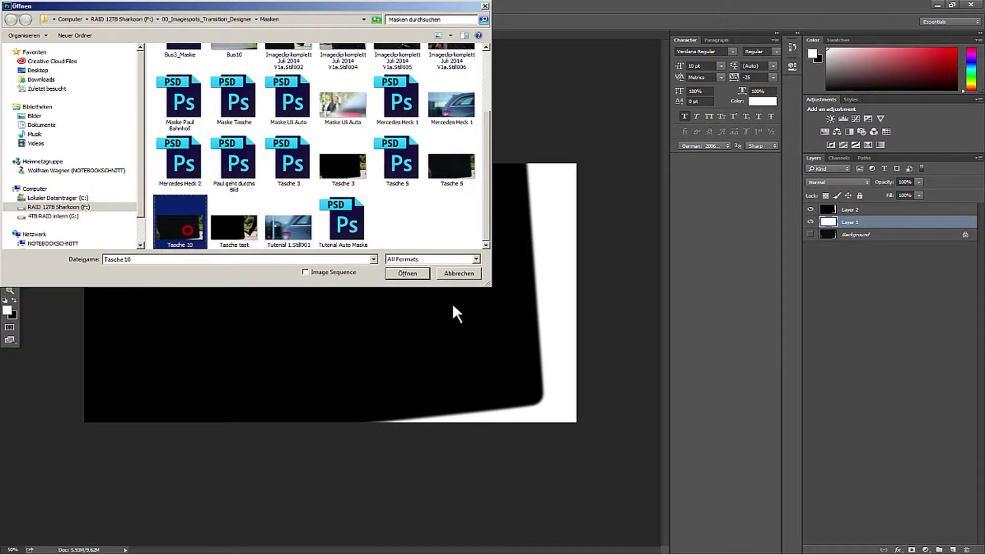
click(408, 272)
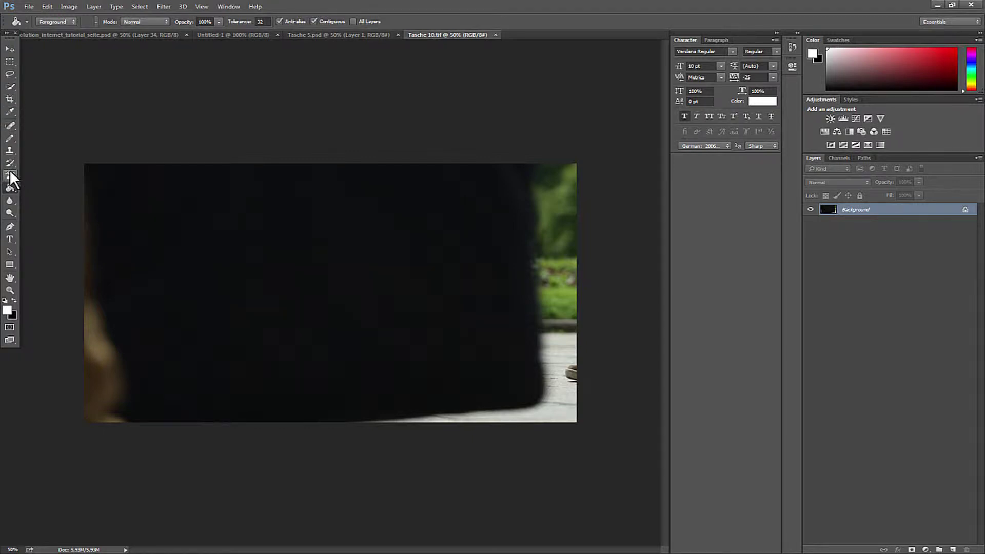
- On a new layer, draw a closed pen path around the bag's outline
click(10, 226)
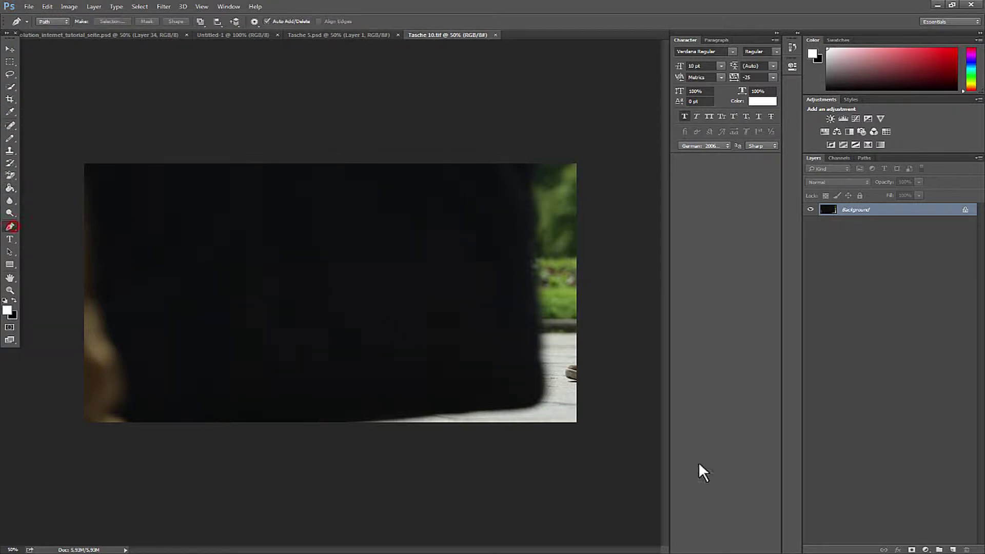
click(953, 550)
click(953, 550)
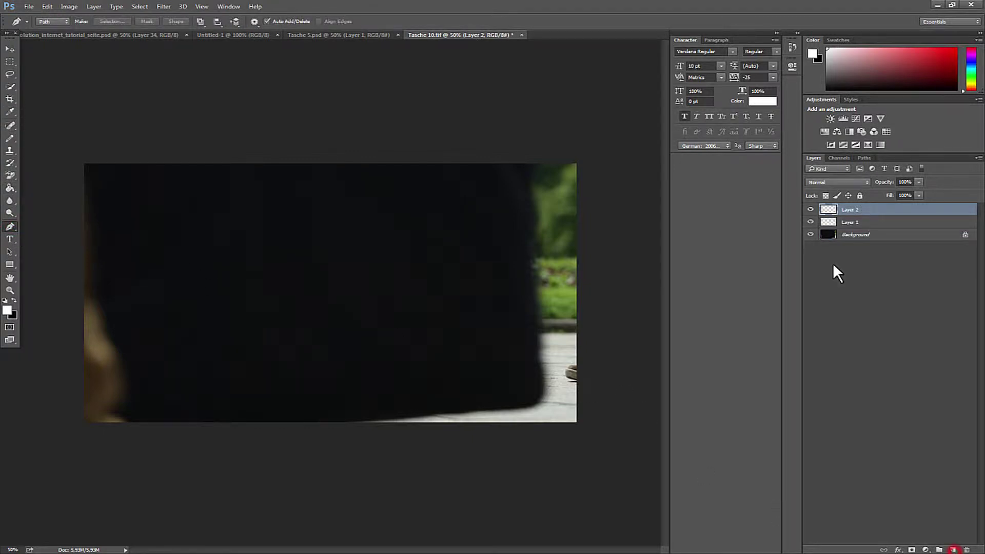
click(528, 155)
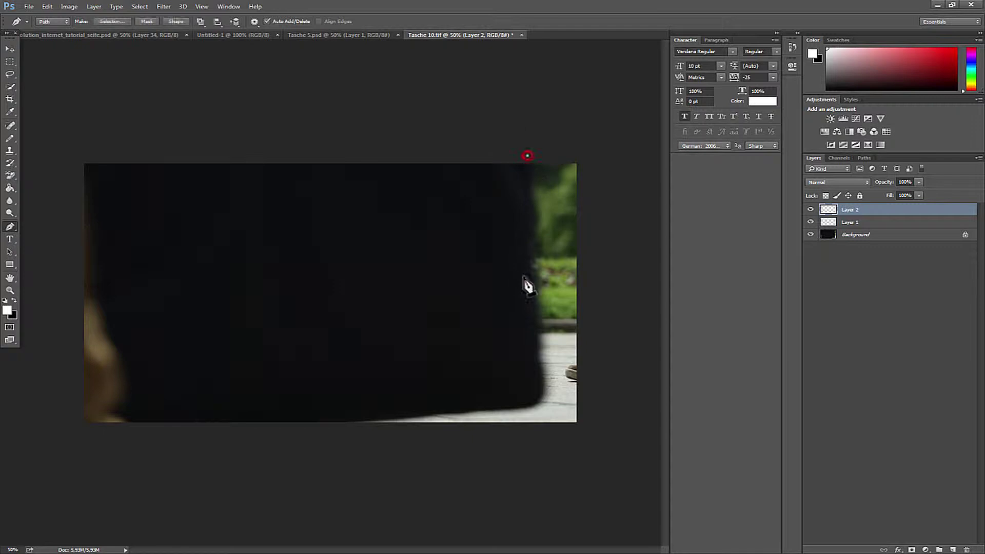
click(543, 386)
drag(537, 402, 528, 407)
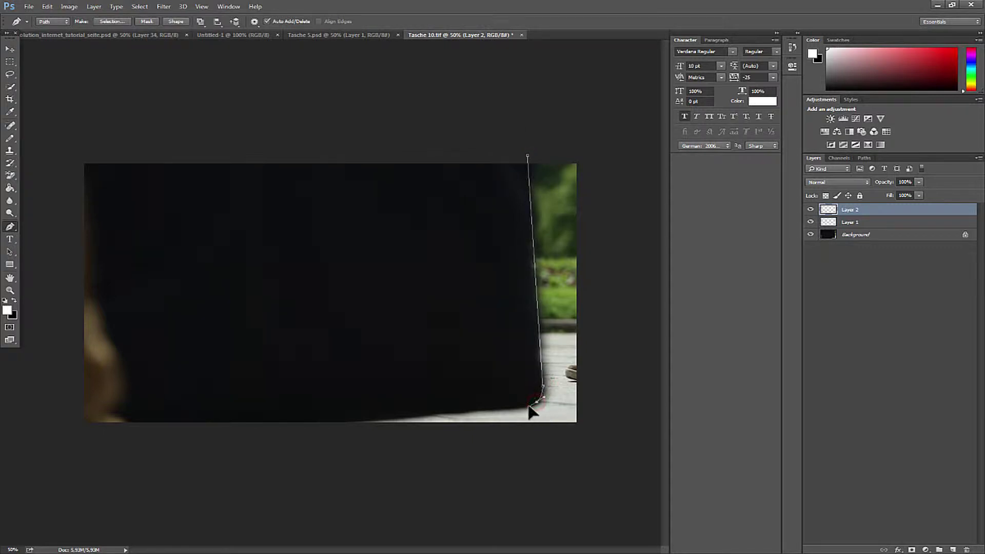
click(341, 427)
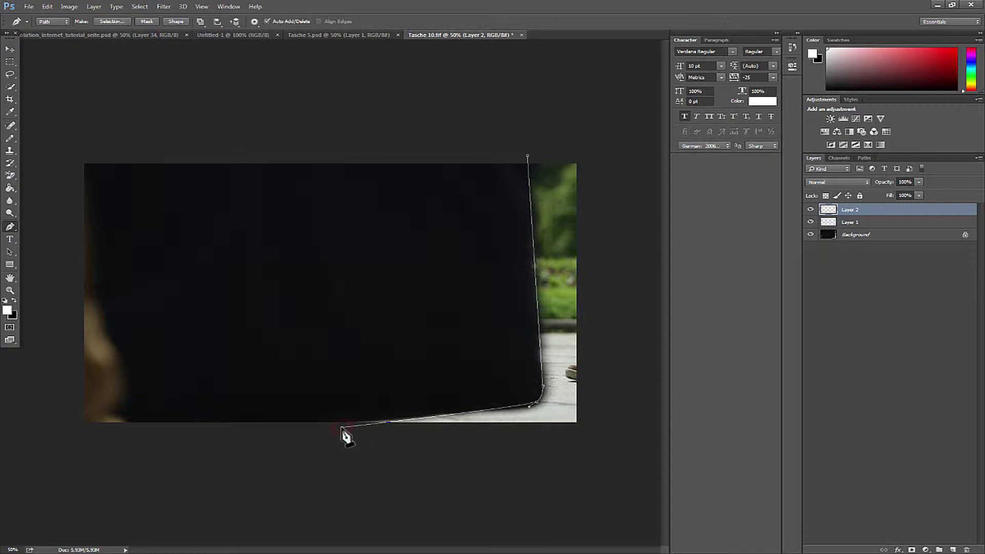
click(59, 438)
click(528, 155)
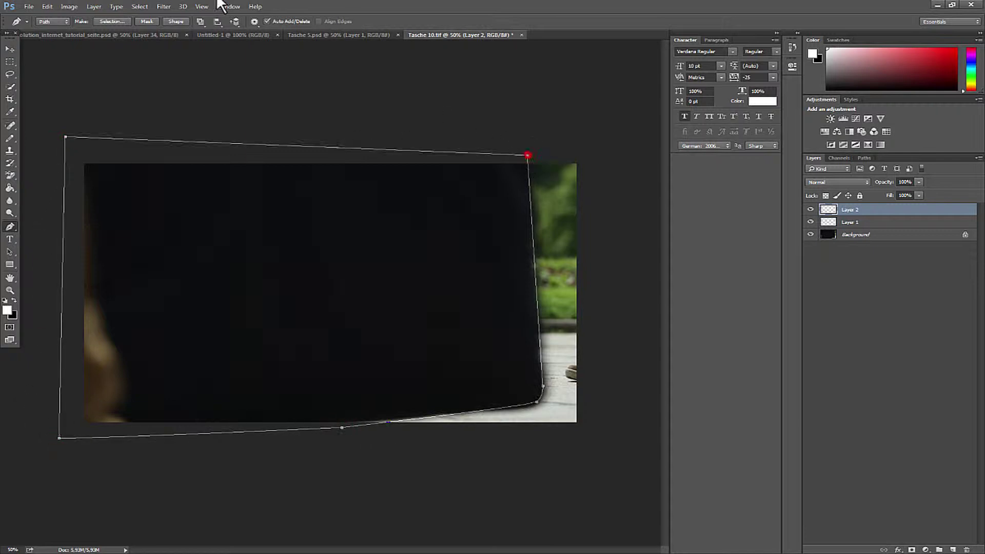
- Turn the path into a 5 px feathered selection and fill it black
click(113, 21)
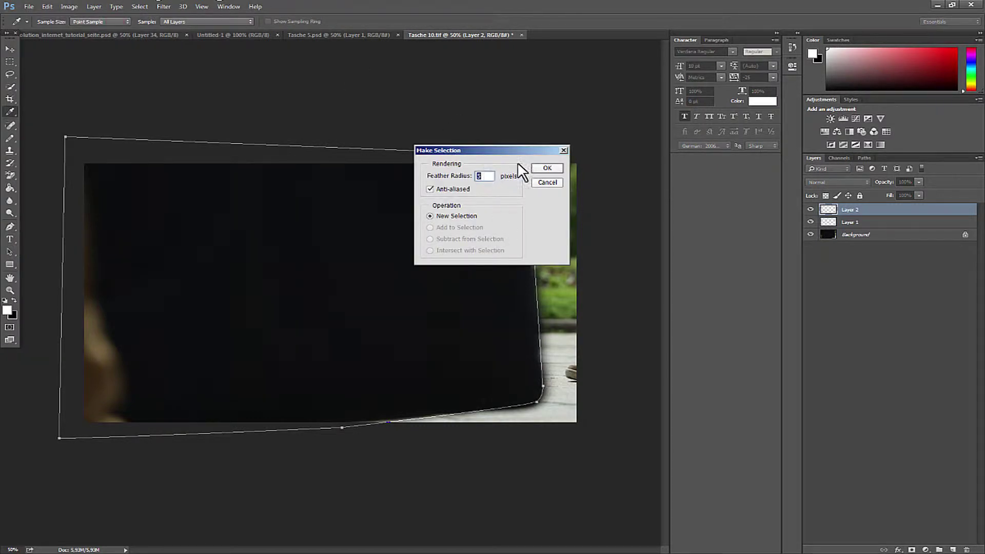
click(545, 168)
click(15, 300)
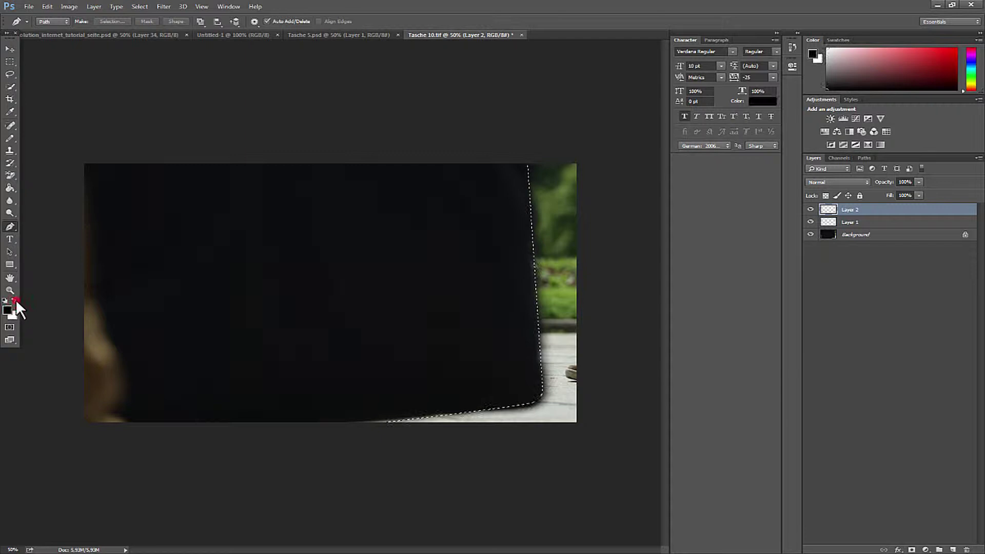
click(10, 187)
click(304, 251)
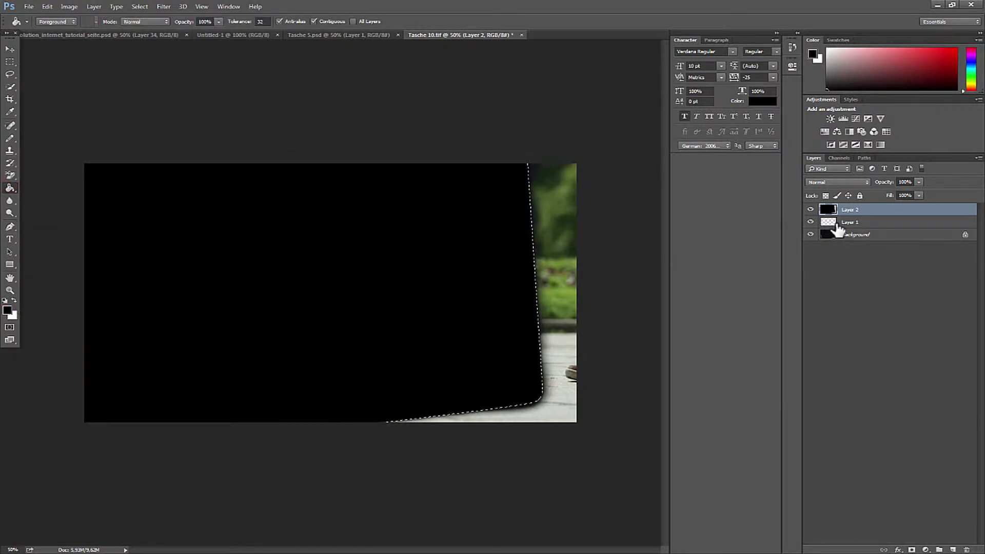
- Deselect, fill Layer 1 white and hide the Background photo layer
click(867, 223)
key(ctrl+d)
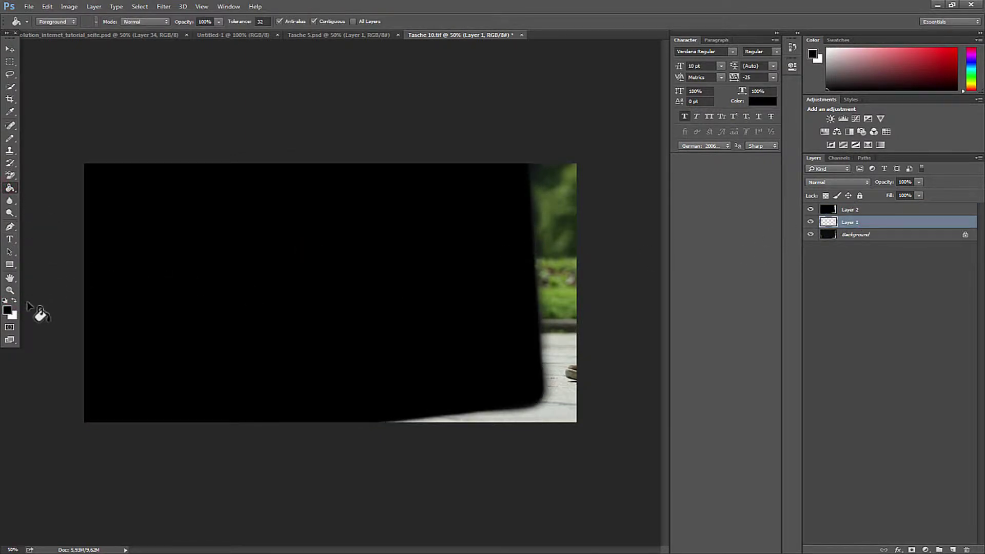
click(15, 300)
click(570, 328)
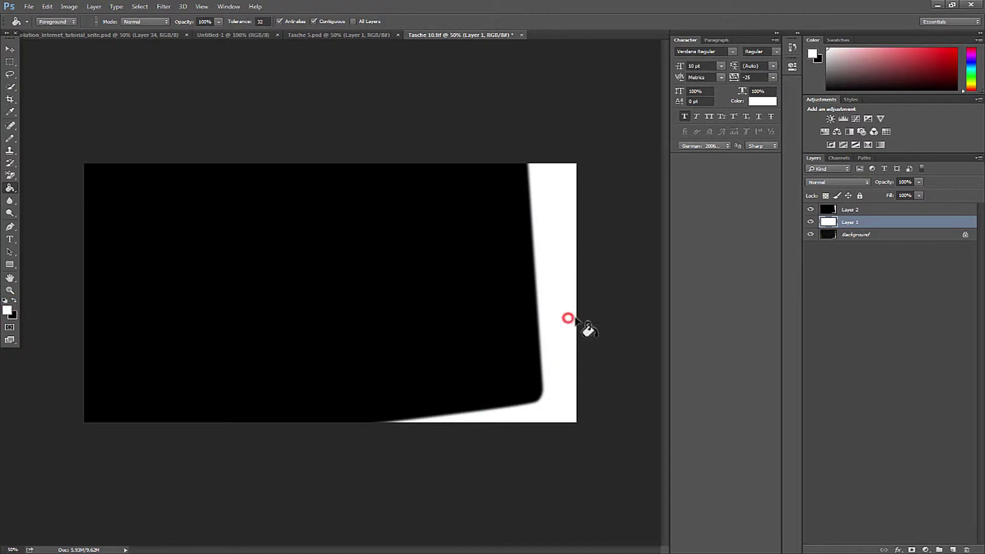
click(811, 235)
- Save the mask as Tasche 10.psd in Photoshop format with maximize compatibility, then return to Premiere
key(shift+ctrl+s)
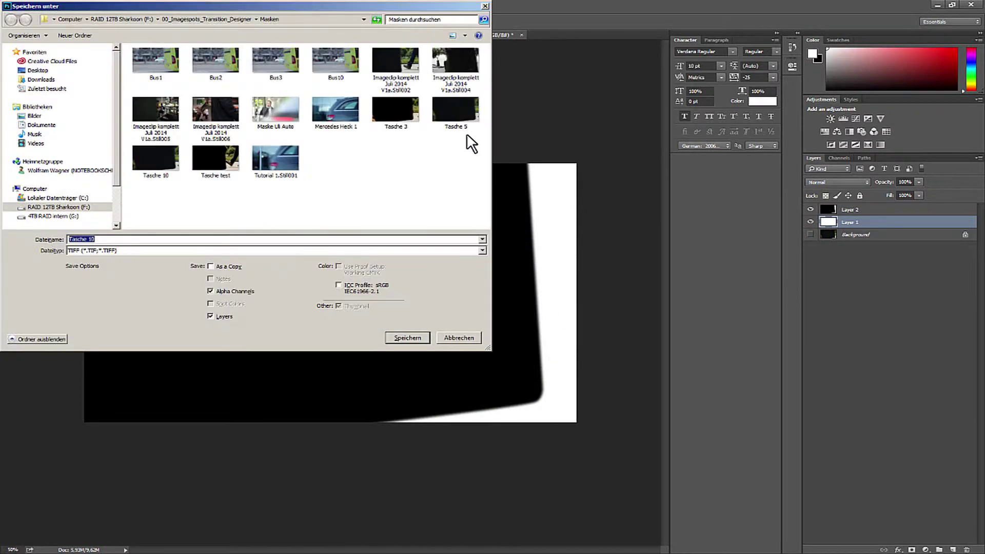
click(125, 250)
click(125, 259)
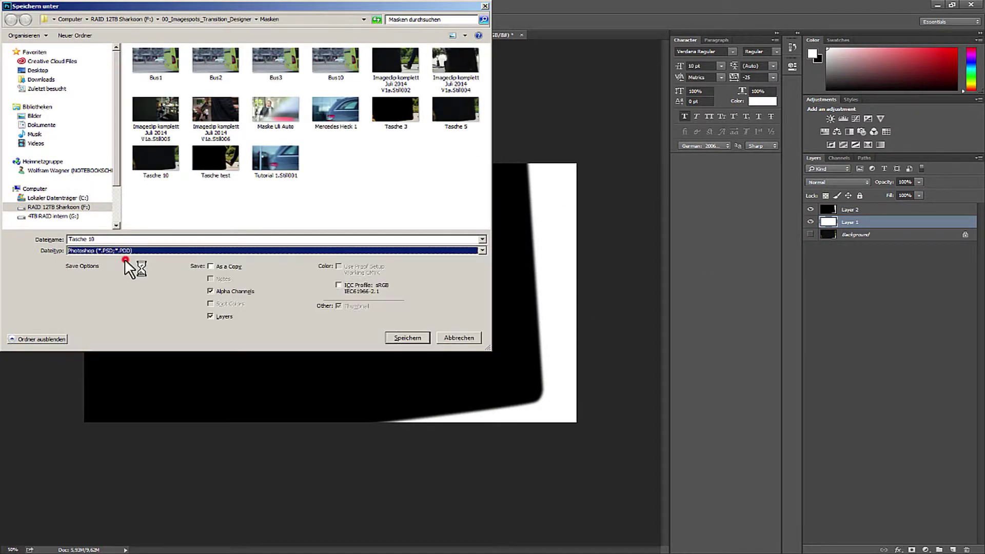
click(414, 333)
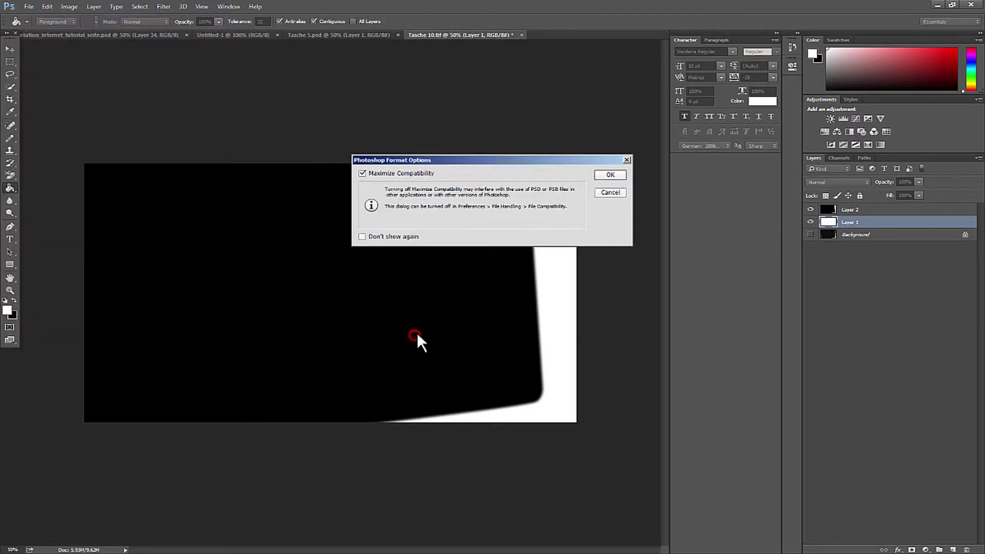
click(610, 173)
key(alt+Tab)
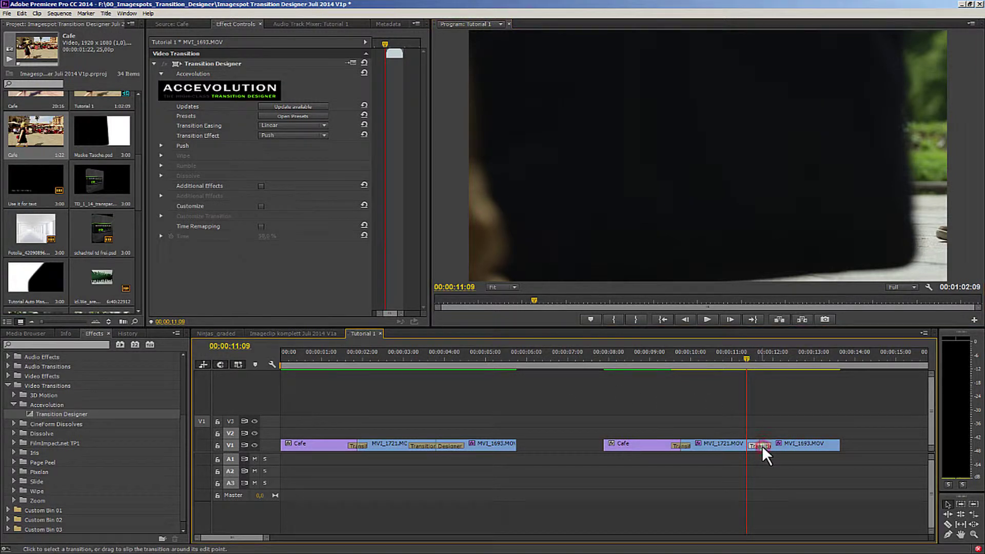
- Start the transition four frames earlier, set its effect to Wipe, and customise it with an Image source
drag(750, 445, 738, 446)
drag(734, 356, 762, 356)
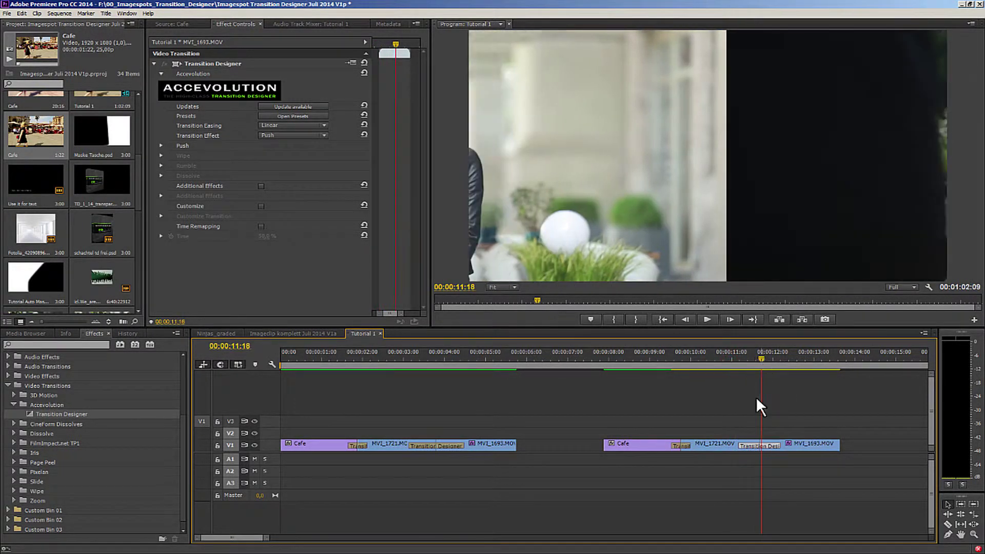
click(285, 135)
click(284, 155)
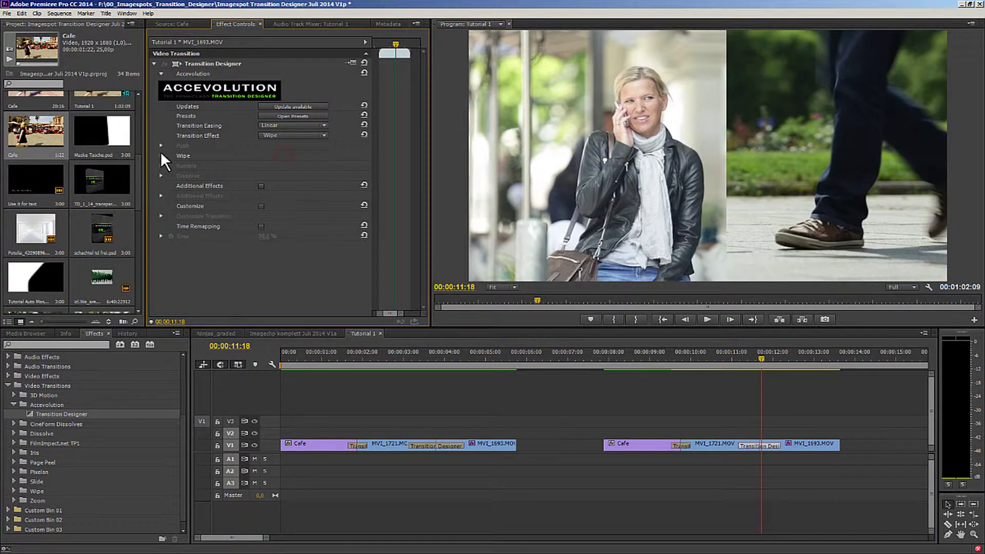
click(261, 205)
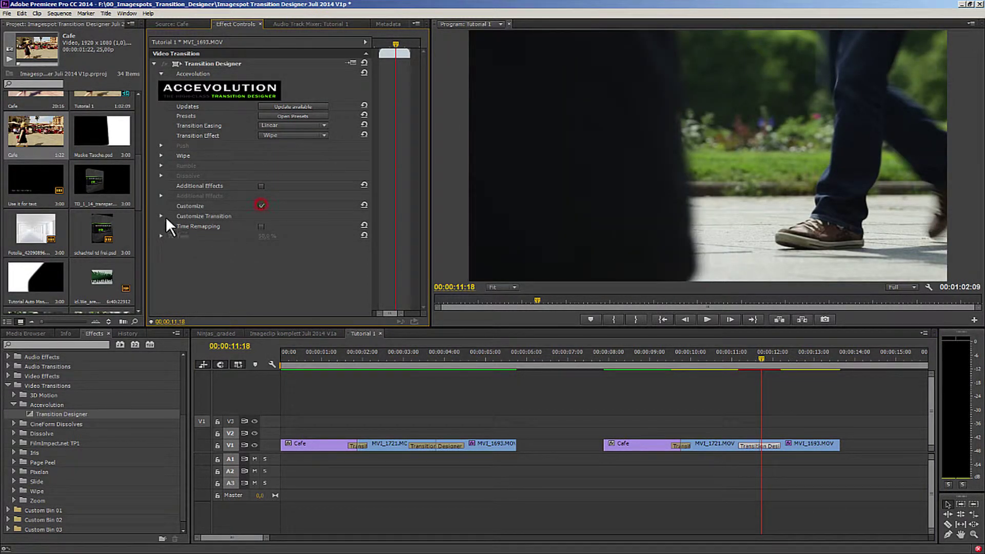
click(161, 216)
click(293, 235)
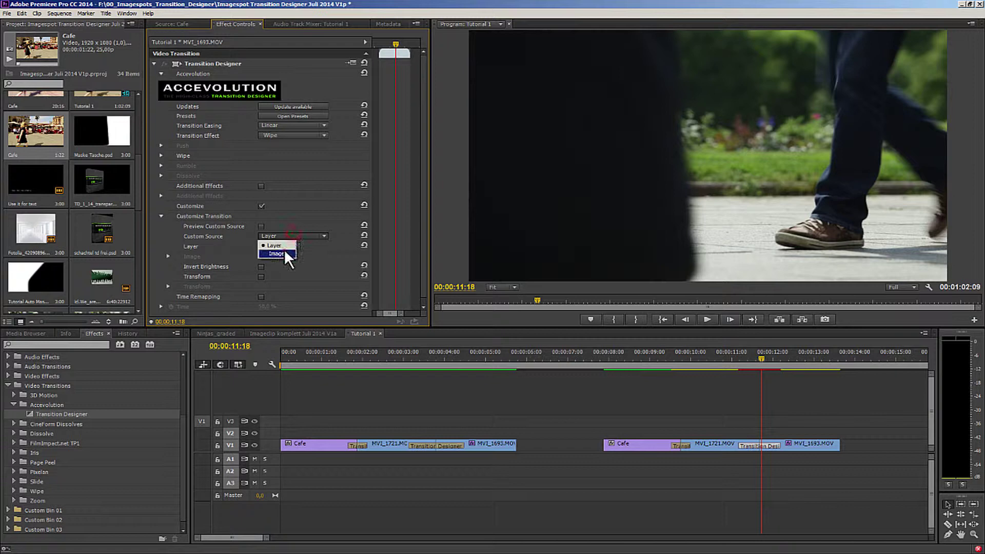
click(282, 252)
- Load Tasche 10.psd from the Masken folder as the custom transition image
click(169, 256)
click(282, 267)
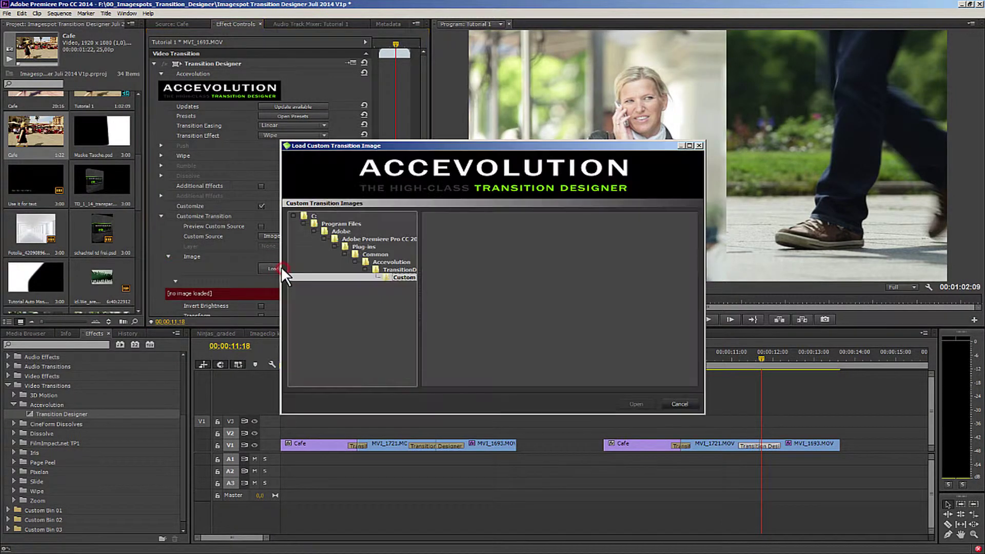
click(293, 216)
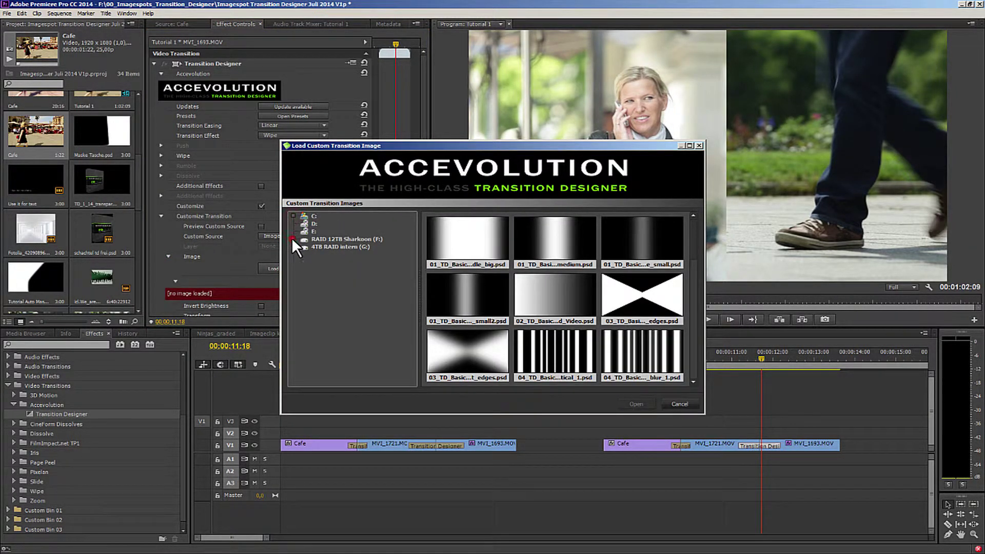
click(293, 239)
click(303, 254)
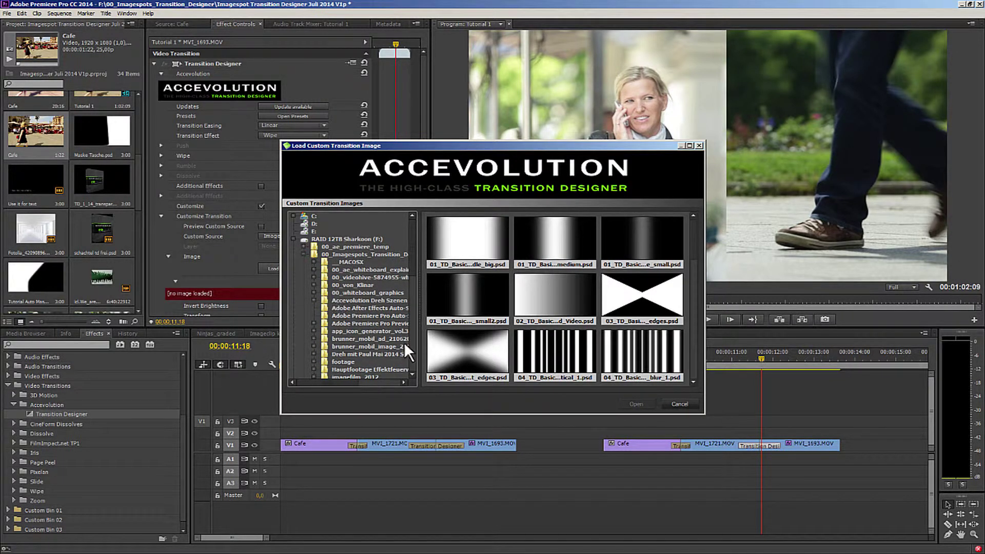
scroll(411, 335, down, 7)
click(341, 224)
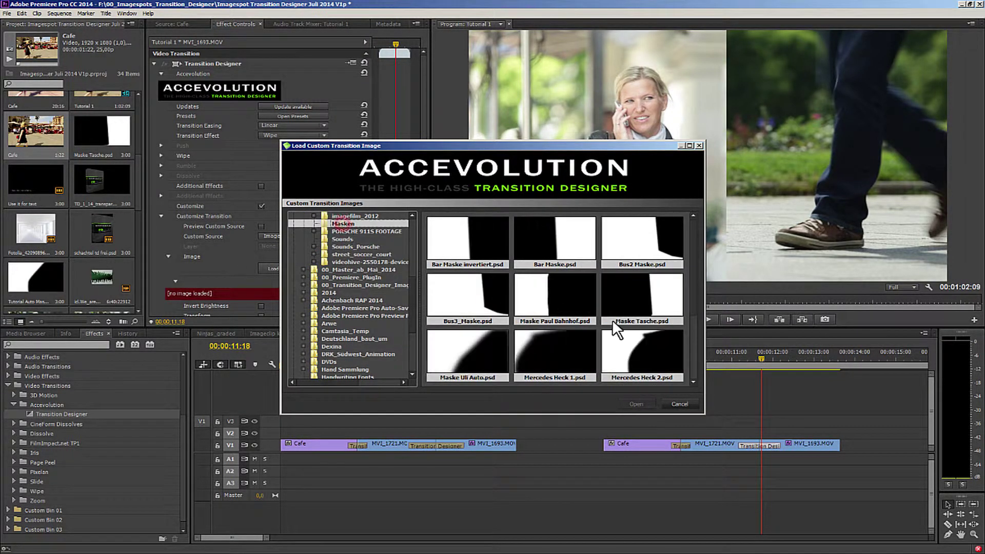
drag(690, 292, 695, 365)
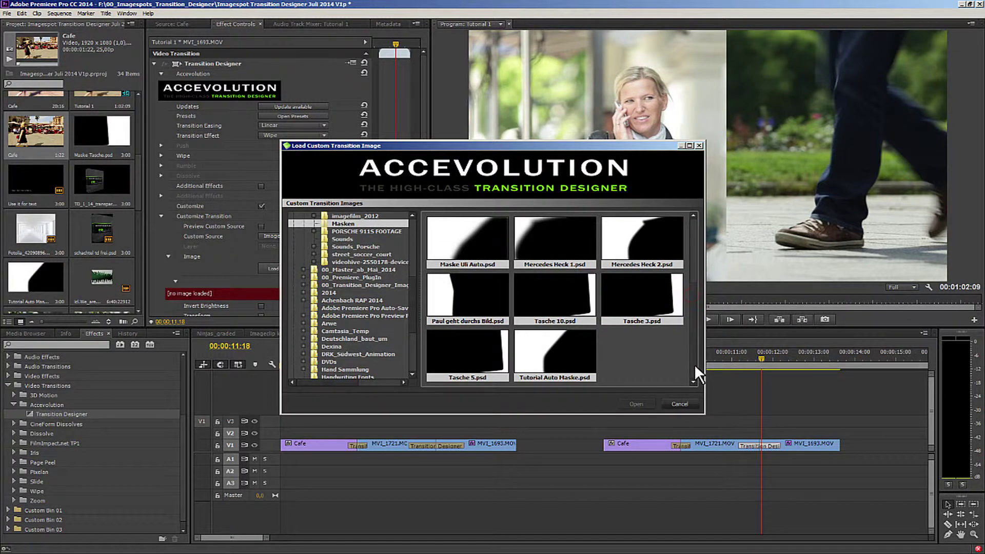
click(548, 289)
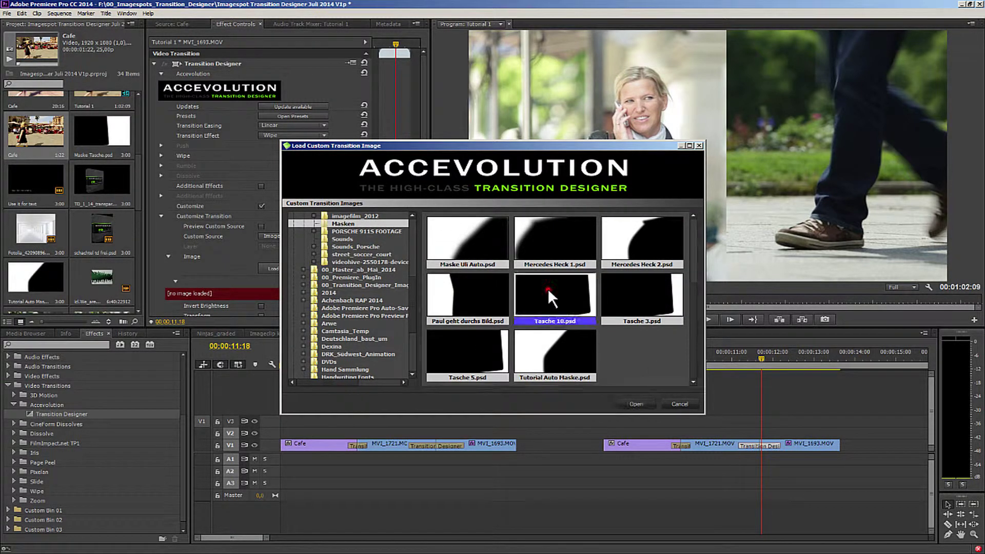
click(634, 401)
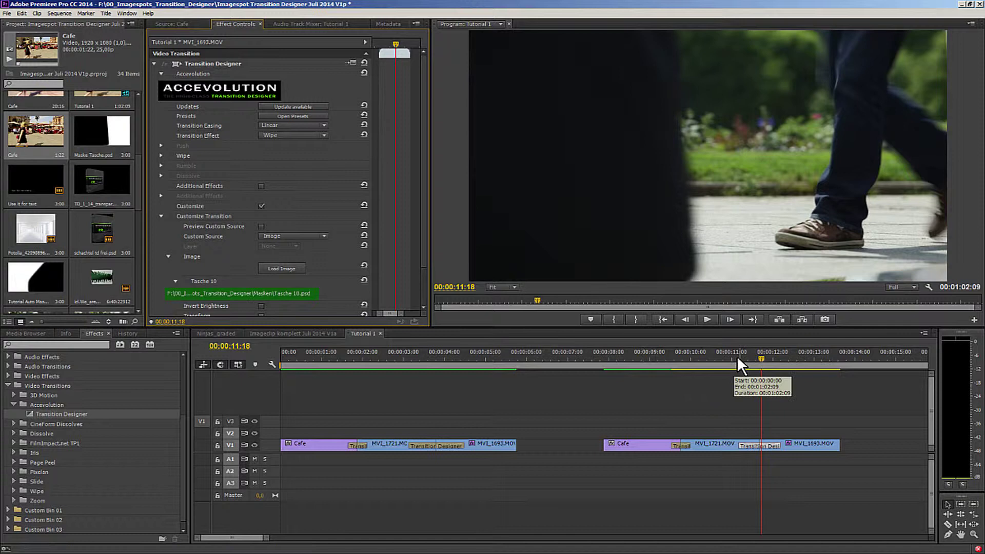
- Set the Wipe angle to -90° and scrub through the transition to preview the bag wipe
drag(727, 358, 758, 358)
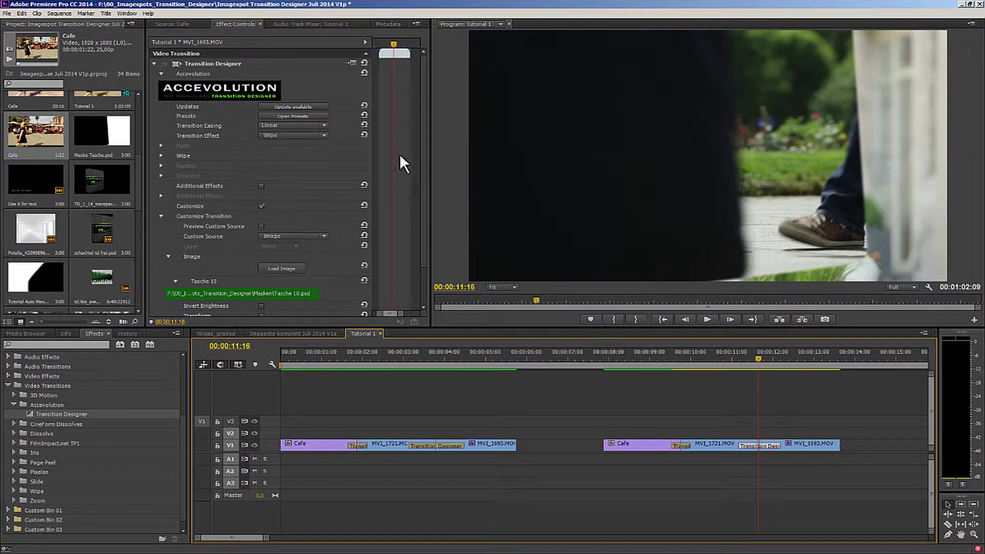
click(161, 154)
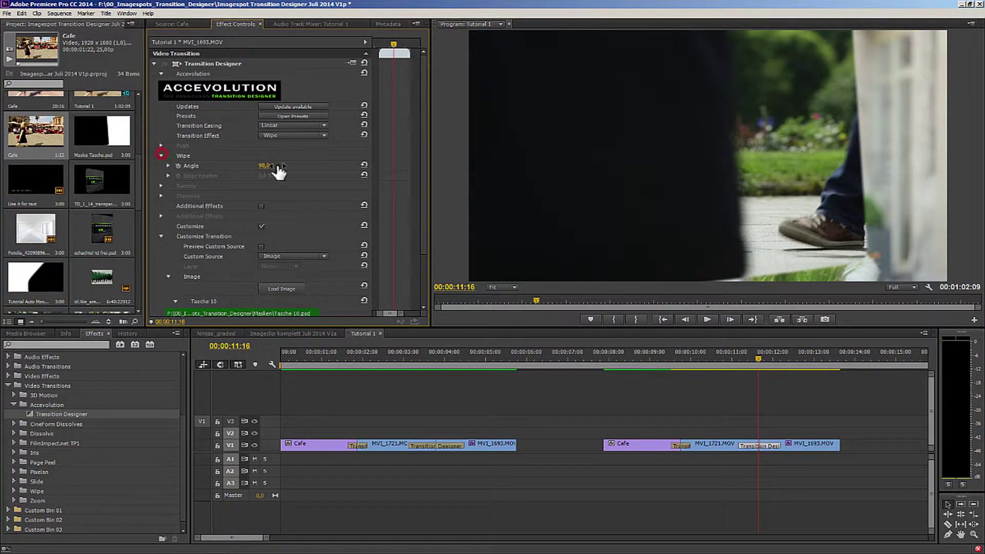
click(262, 167)
text(490)
key(Return)
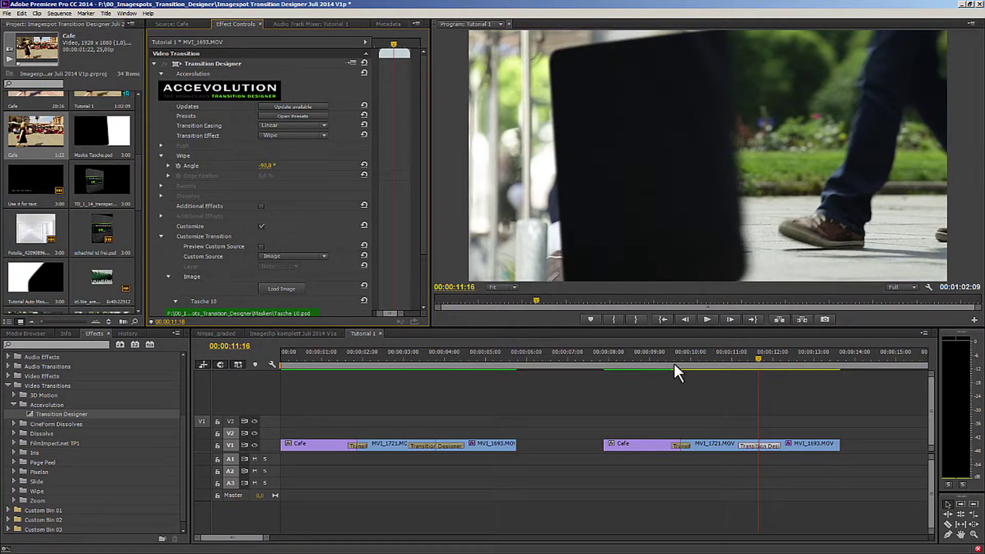
drag(674, 366, 758, 365)
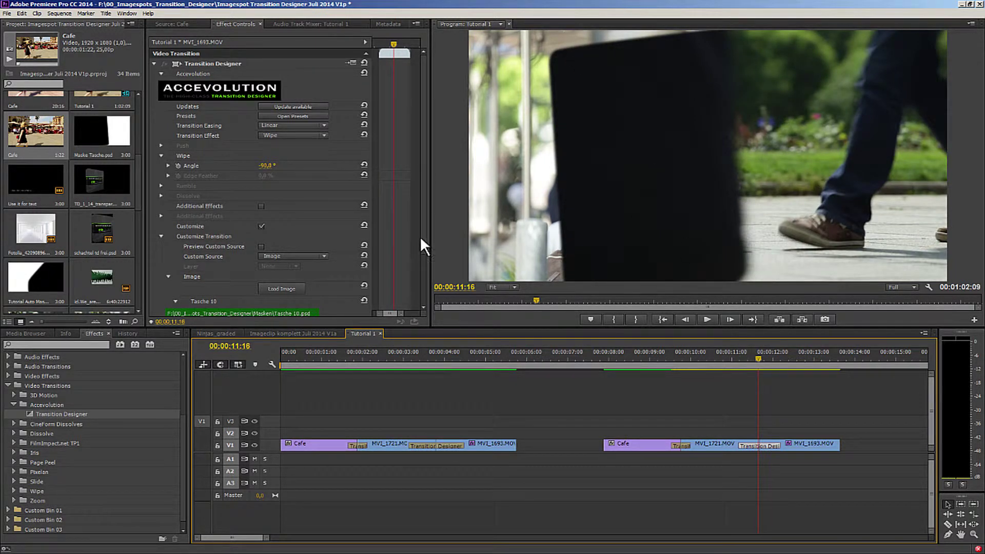
drag(423, 234, 425, 302)
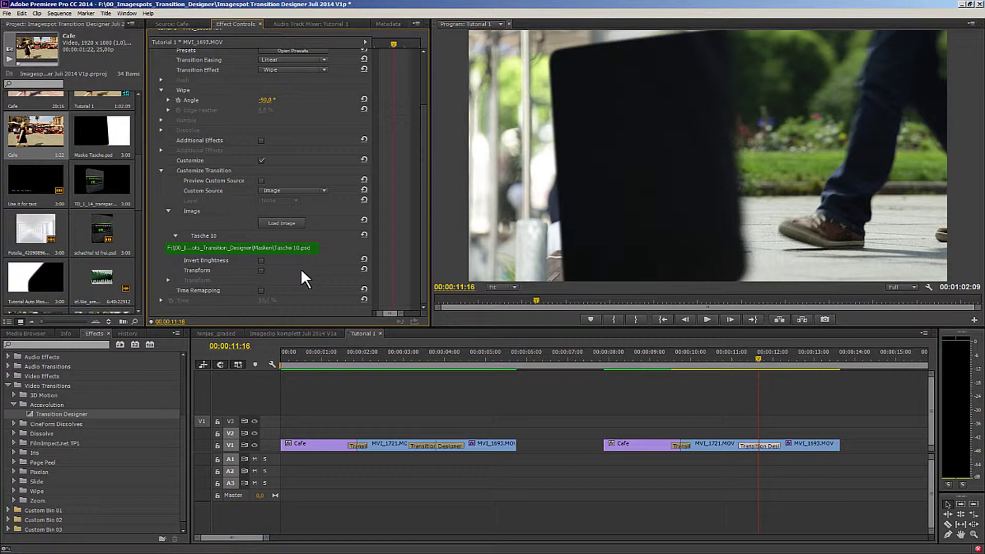
- Rotate the Tasche 10 mask image 180° around anchor 960, 540 and scrub to check it
click(261, 181)
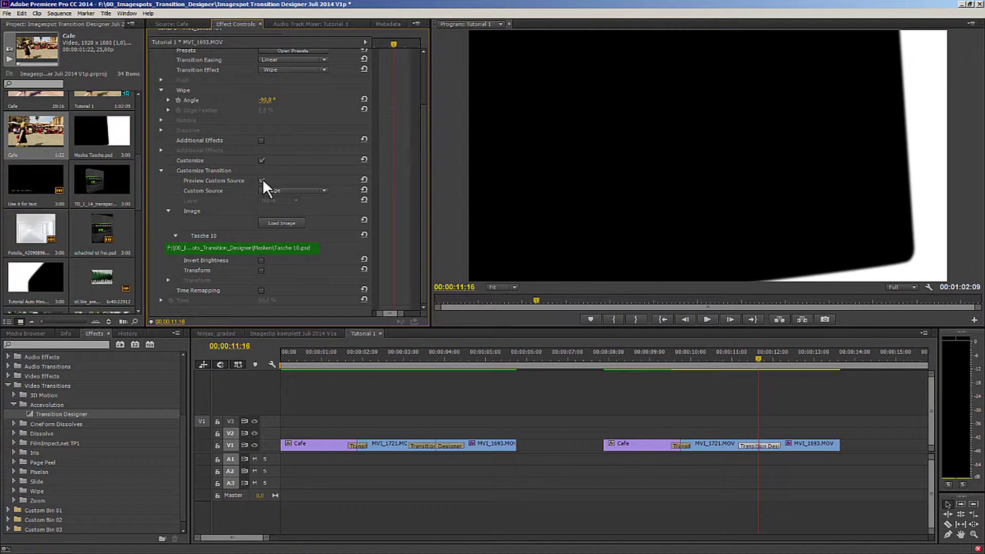
click(261, 180)
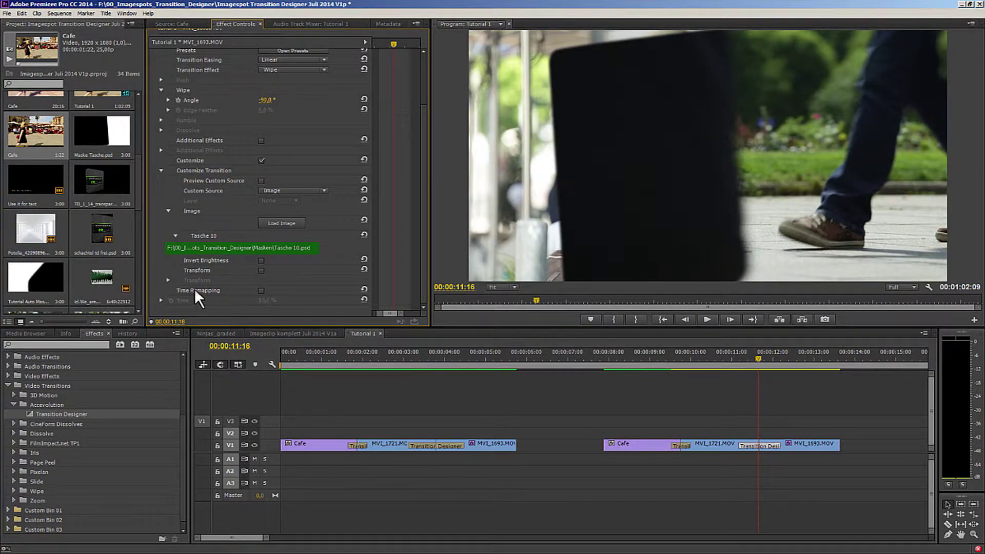
click(169, 280)
scroll(192, 272, down, 1)
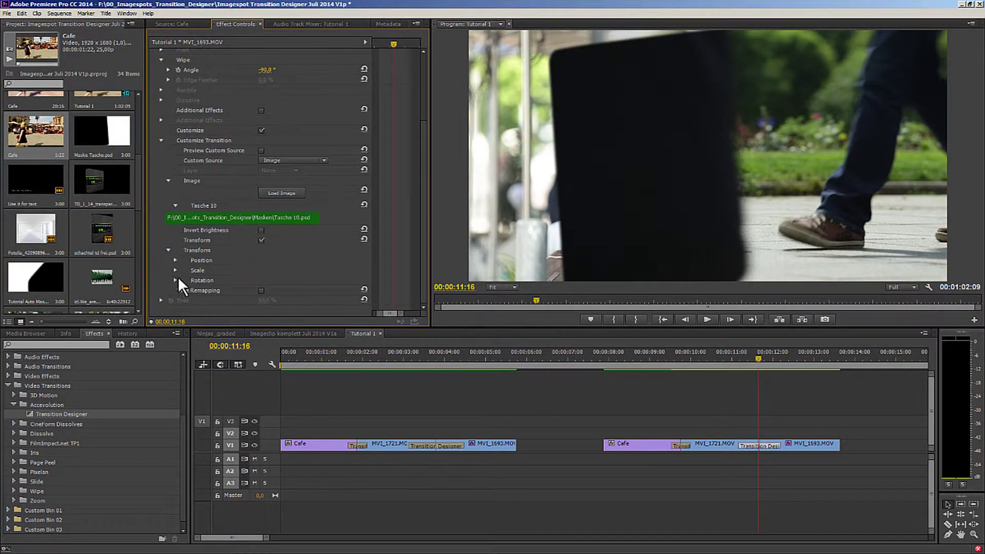
click(175, 280)
scroll(268, 274, down, 1)
click(262, 271)
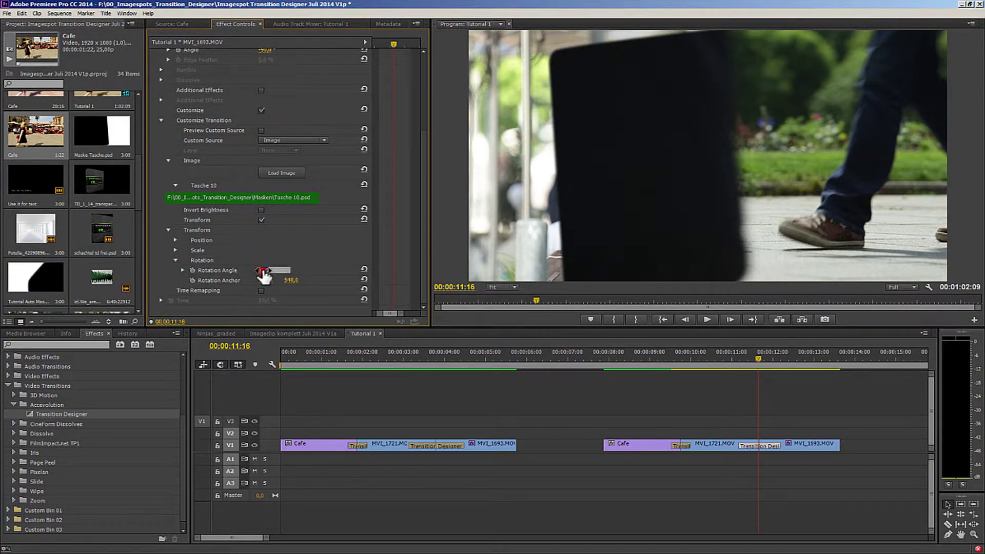
text(90)
key(Return)
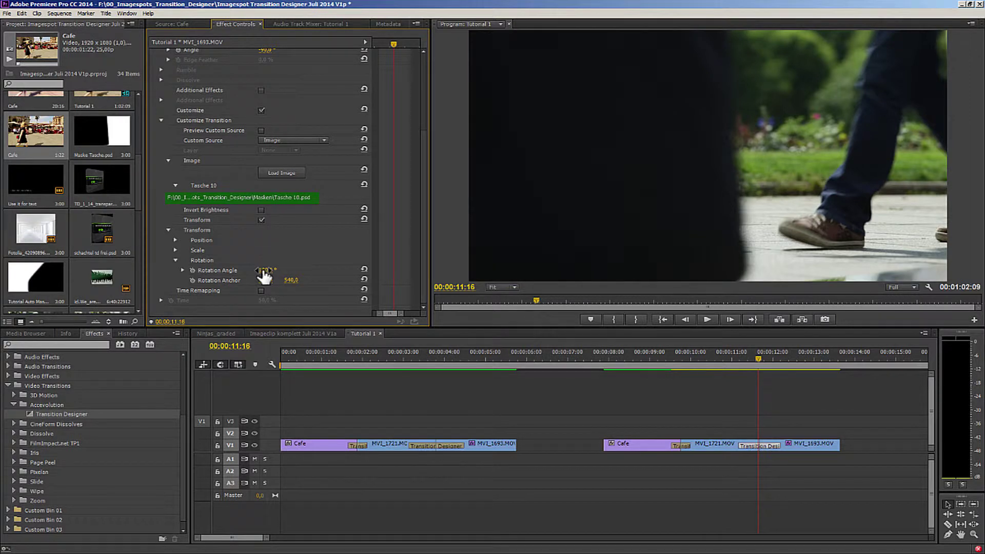
mouse_move(734, 359)
mouse_down()
mouse_move(775, 359)
mouse_move(745, 359)
mouse_up()
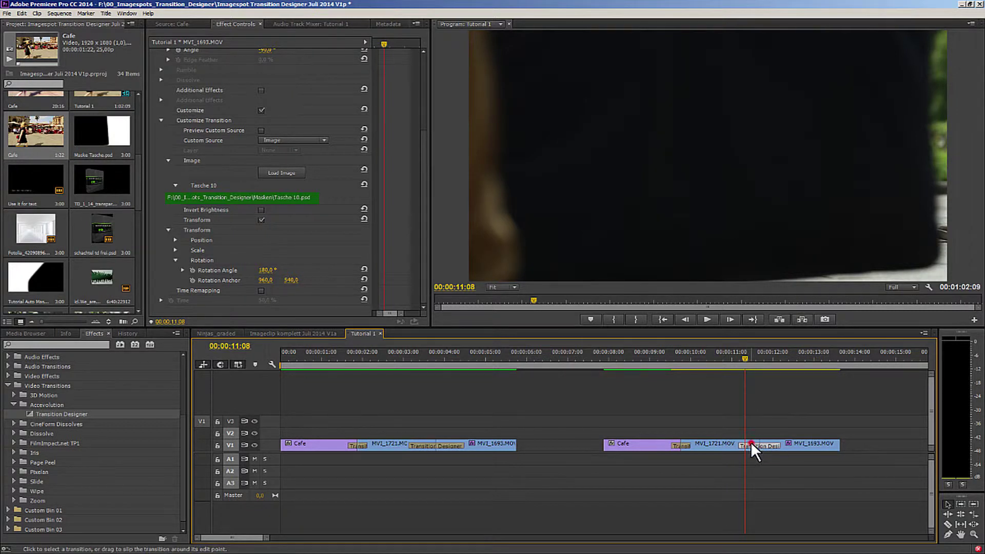
- Enable time remapping for the mask wipe and lower the Time progress so the black shape fills the frame
click(262, 291)
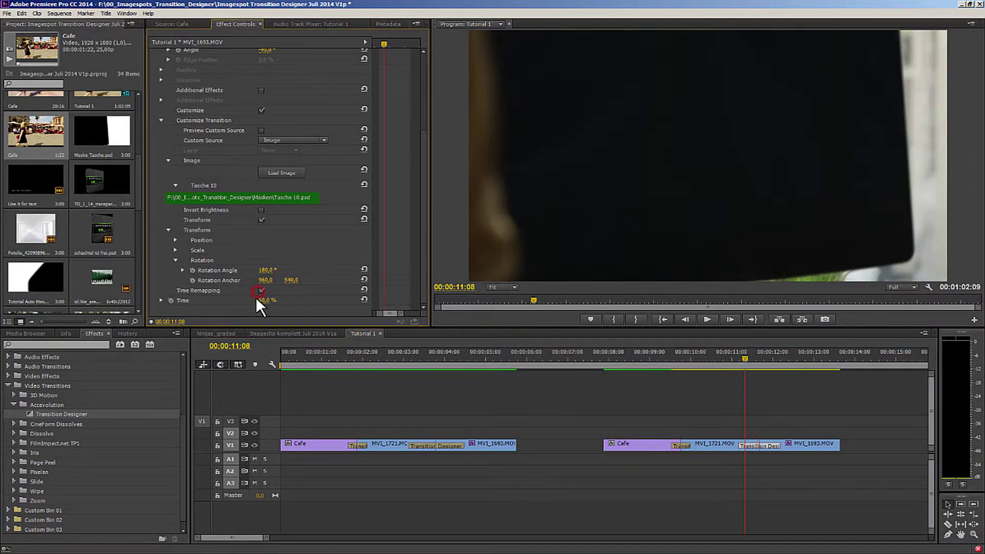
mouse_move(264, 303)
mouse_down()
mouse_move(253, 302)
mouse_move(265, 305)
mouse_up()
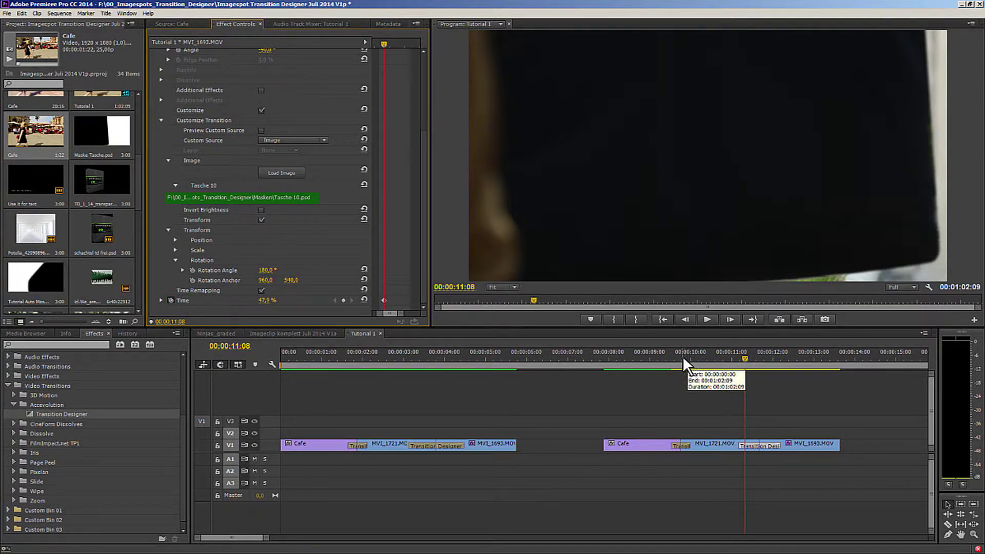
key(Left)
key(Left)
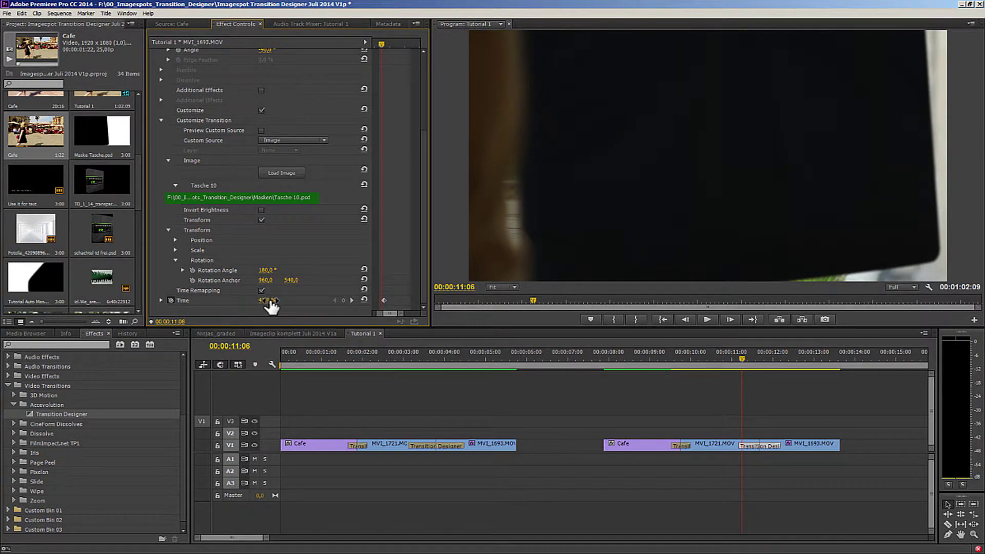
drag(270, 306, 259, 306)
- Keyframe Time progress from 11:08, raising it to 68.2% and slightly higher at 12:02
click(741, 356)
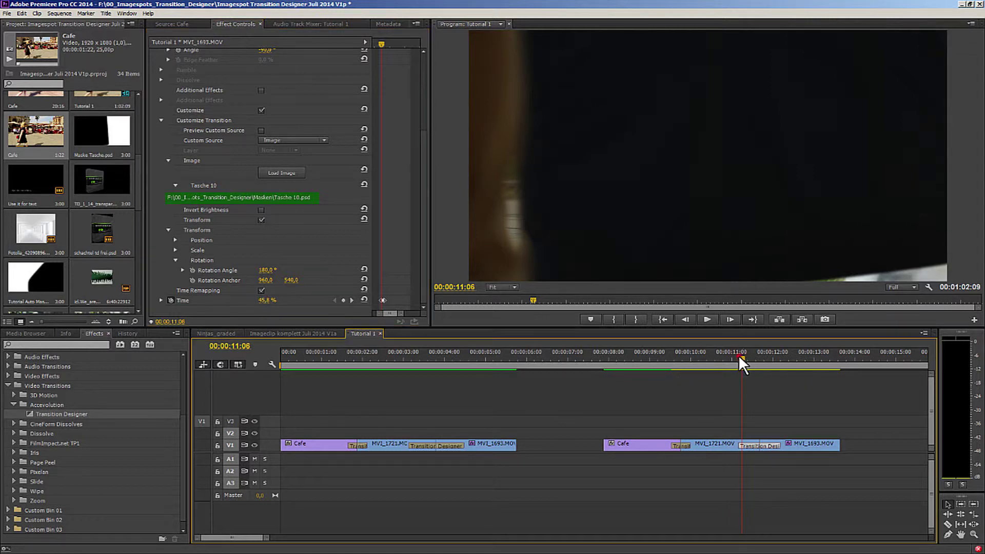
drag(743, 356, 770, 356)
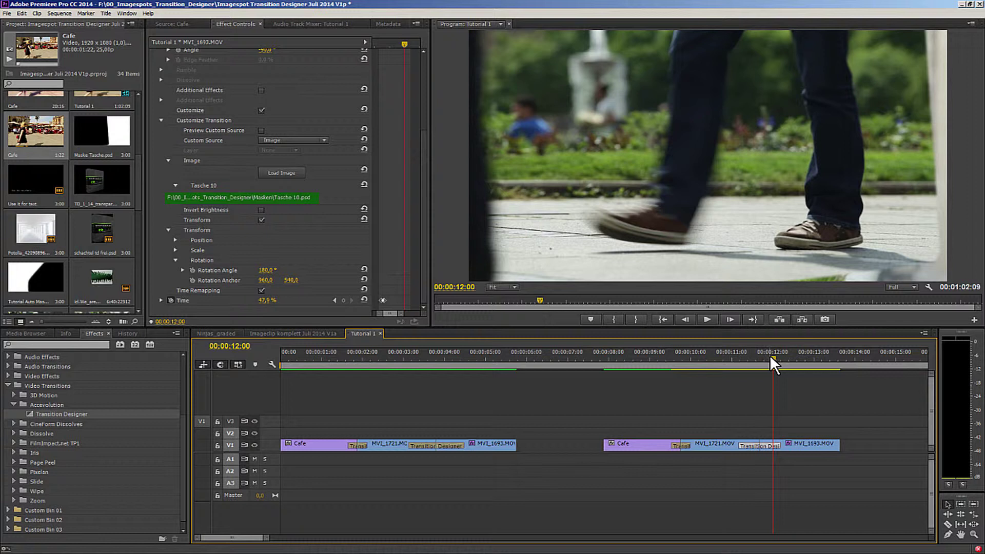
drag(264, 301, 368, 306)
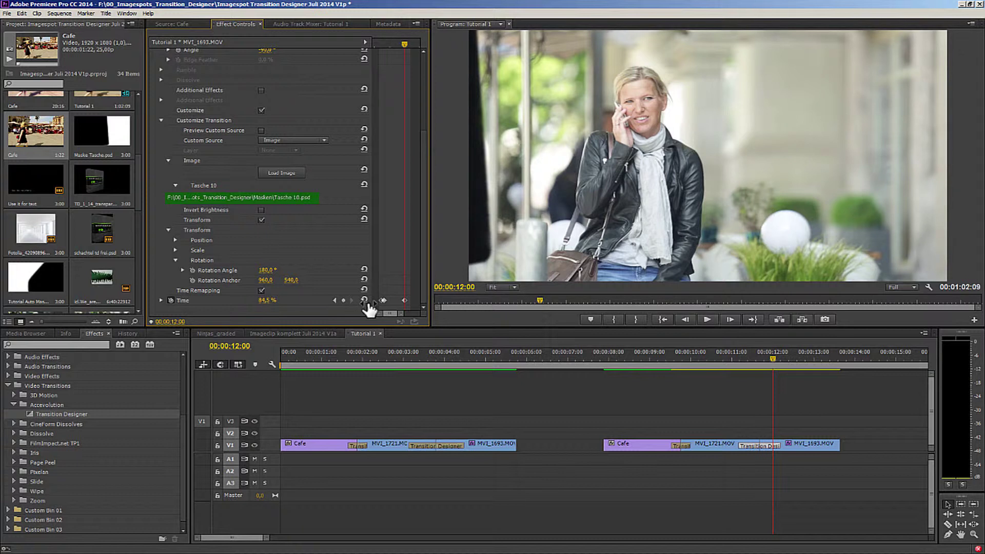
key(Right)
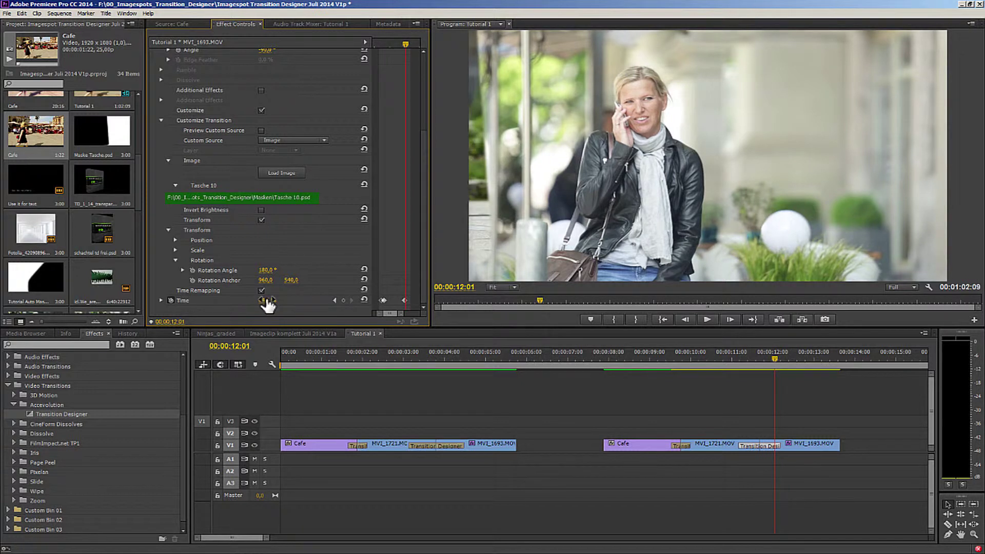
key(Right)
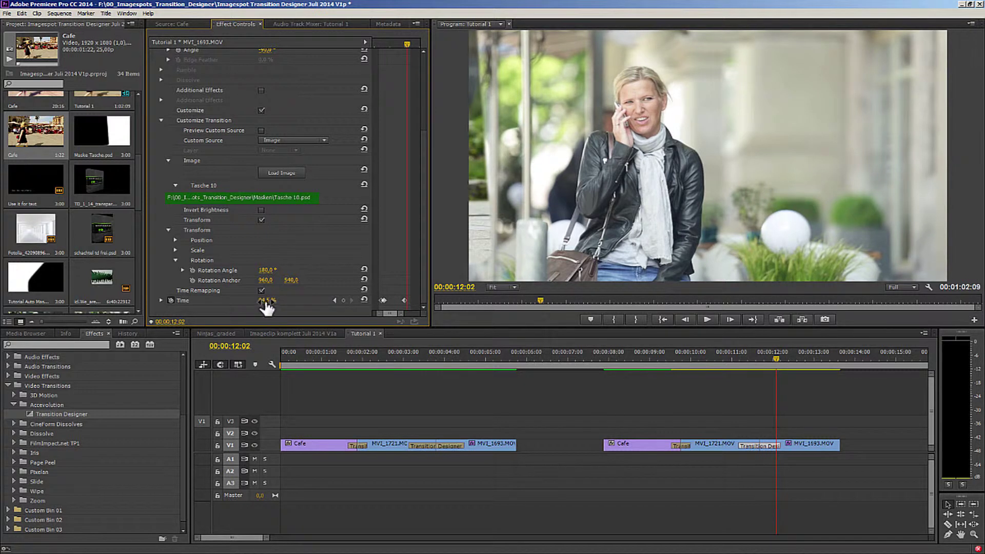
drag(270, 306, 346, 311)
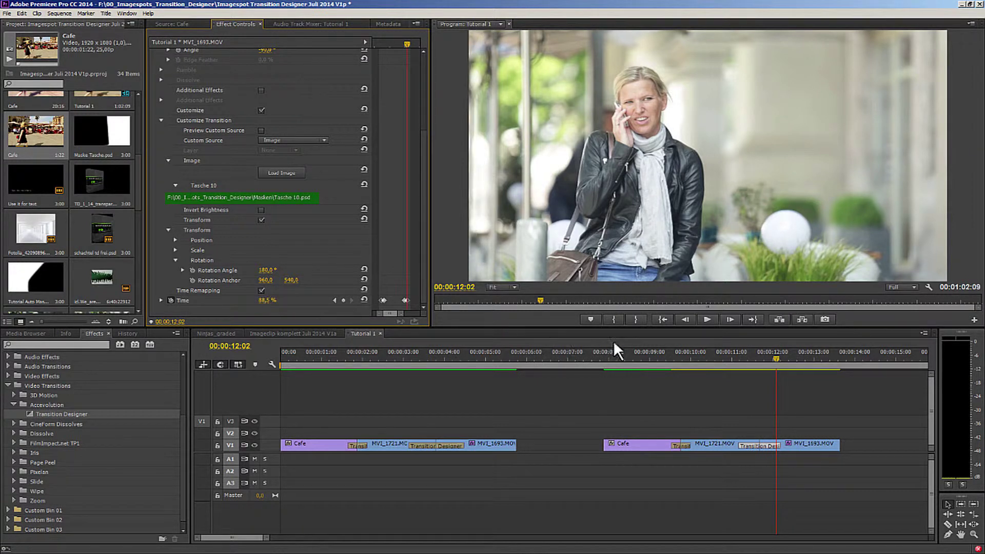
- Play back the remapped wipe and step to 11:10
mouse_move(754, 361)
mouse_down()
mouse_move(734, 355)
mouse_move(783, 357)
mouse_move(739, 356)
mouse_up()
key(space)
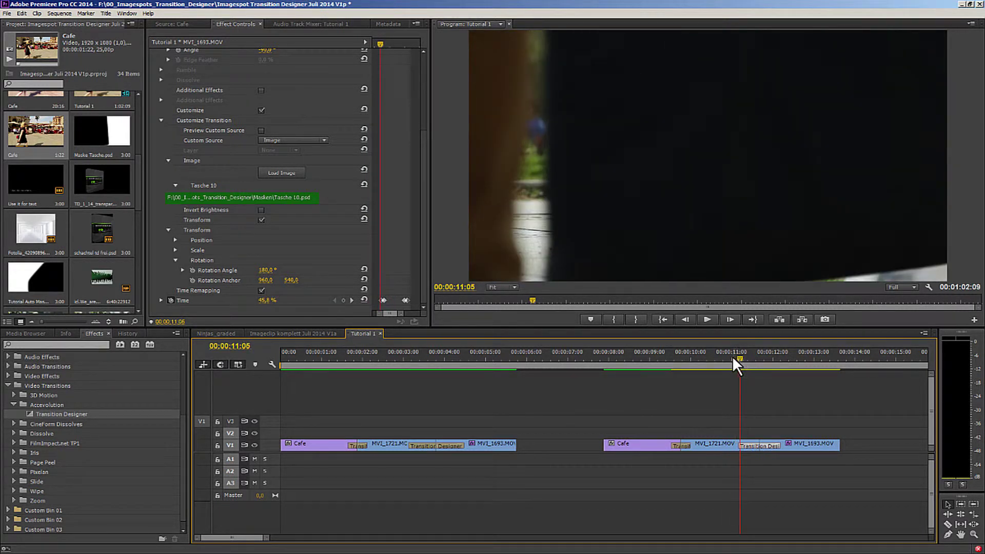
key(Right)
key(Right)
key(Right)
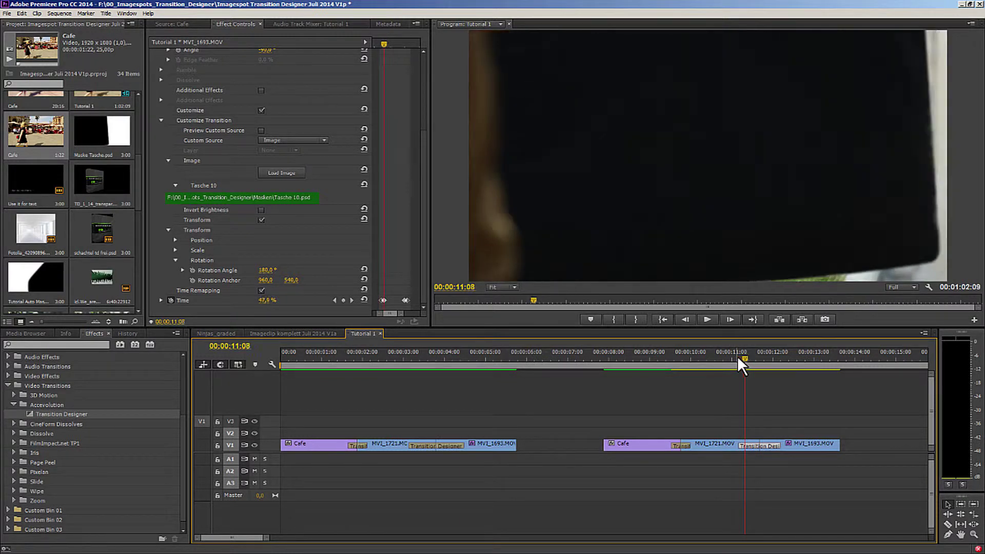
key(Right)
key(Right)
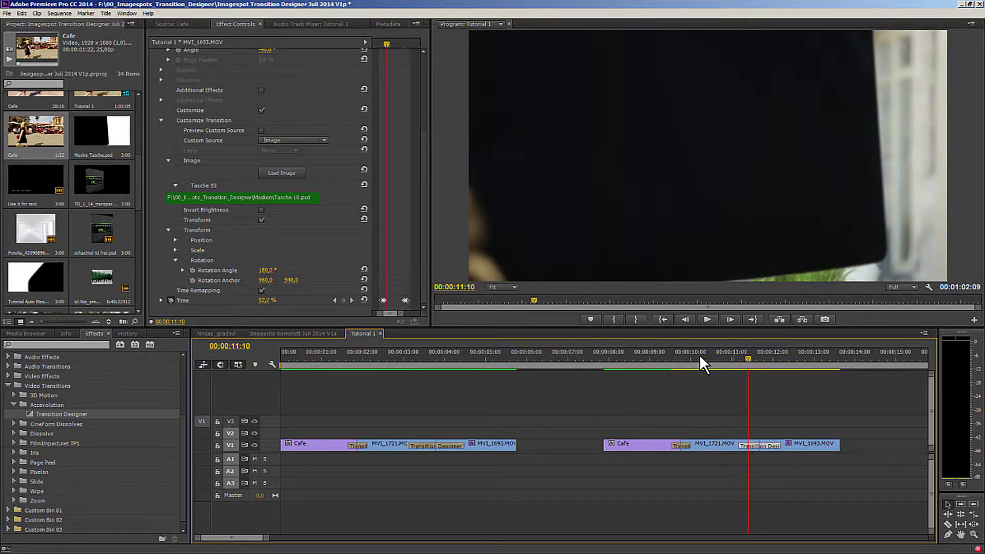
- Set a starting mask Position keyframe at 11:07 and shift the mask to follow the bag through 11:12
click(176, 240)
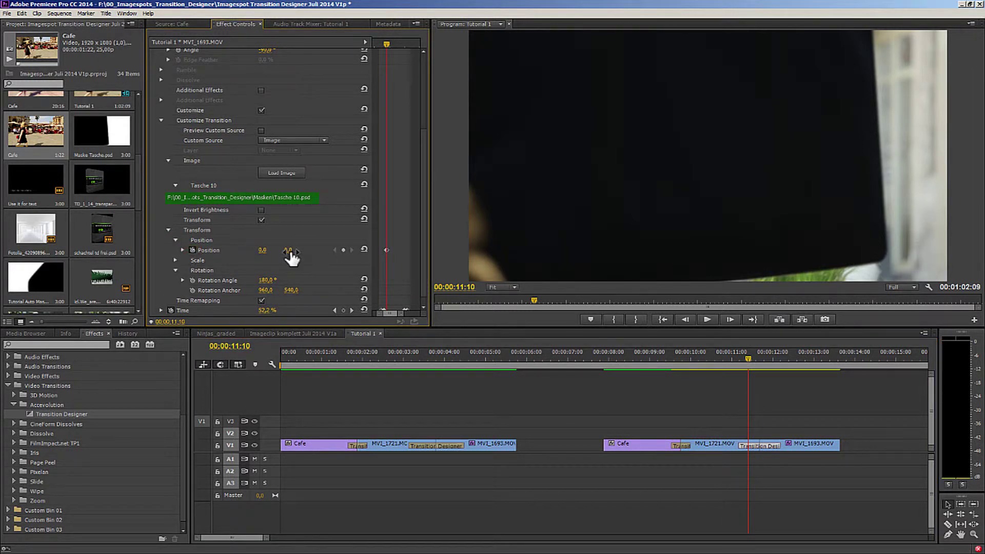
key(Left)
key(Left)
key(Left)
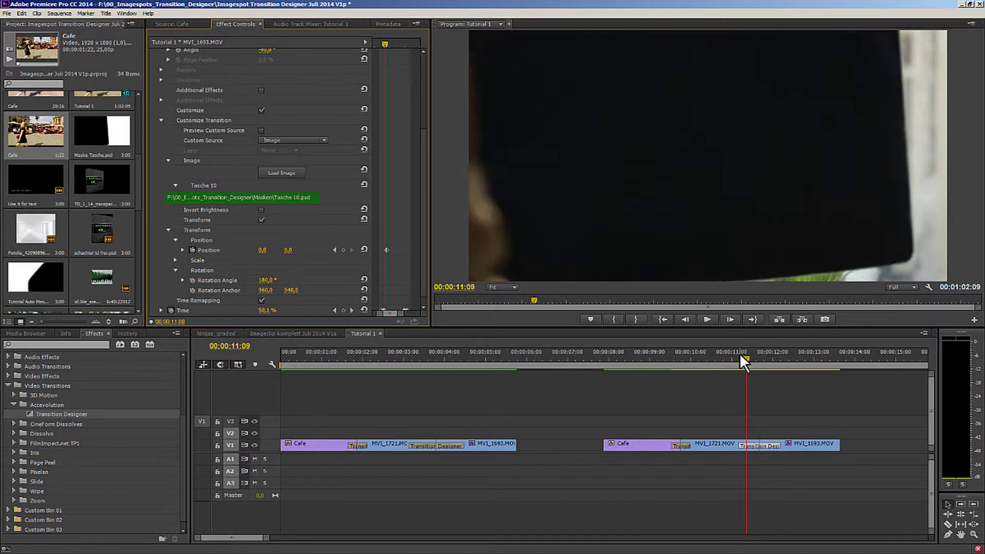
click(344, 250)
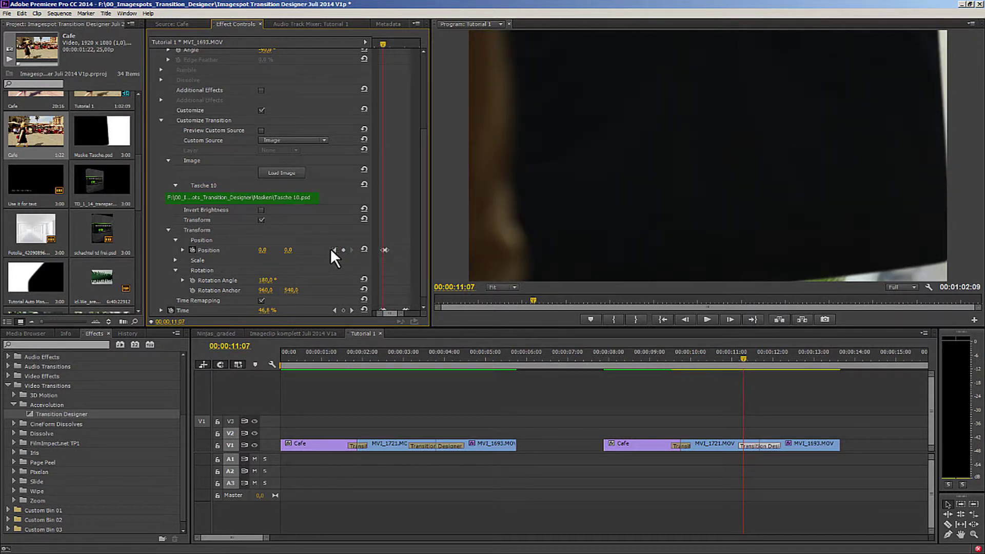
key(Right)
key(Right)
key(Right)
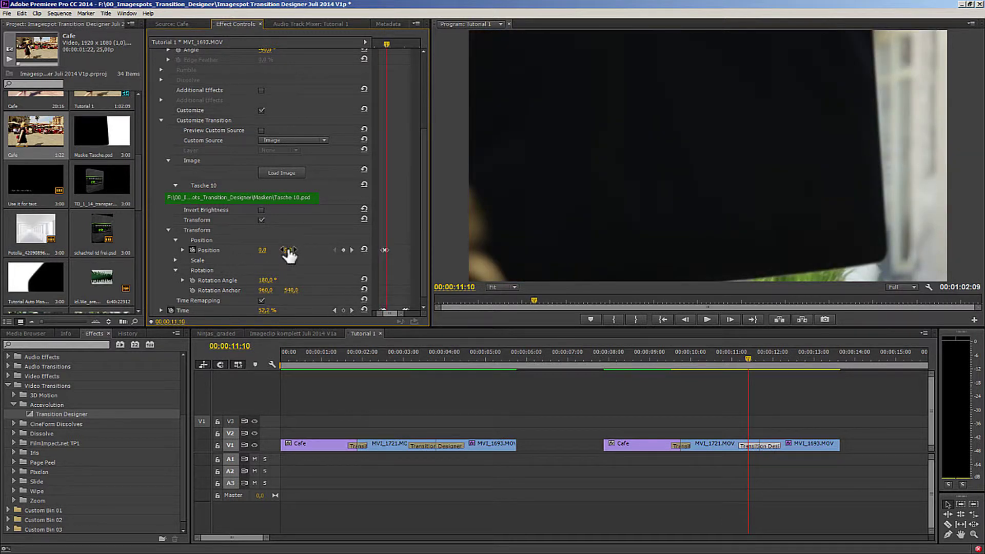
drag(289, 254, 265, 260)
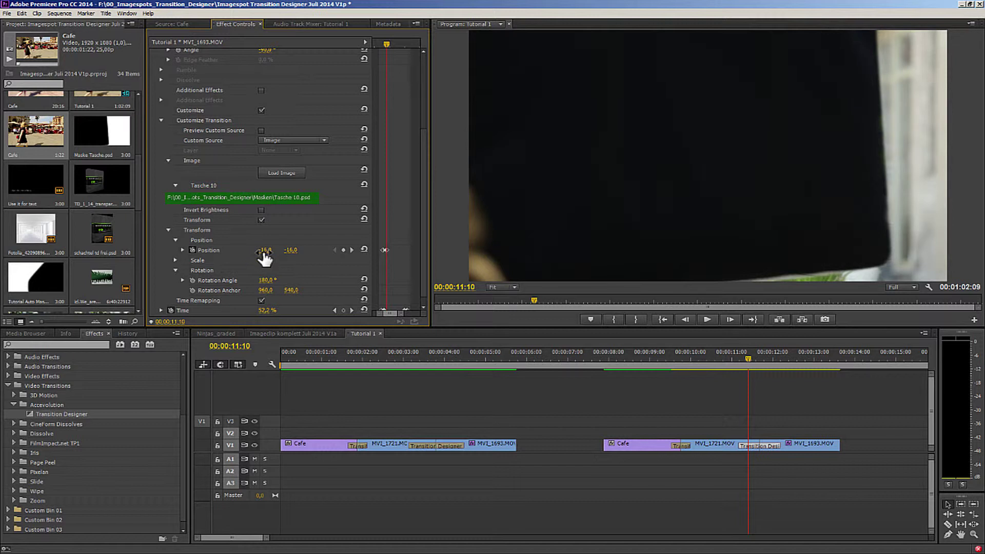
key(Right)
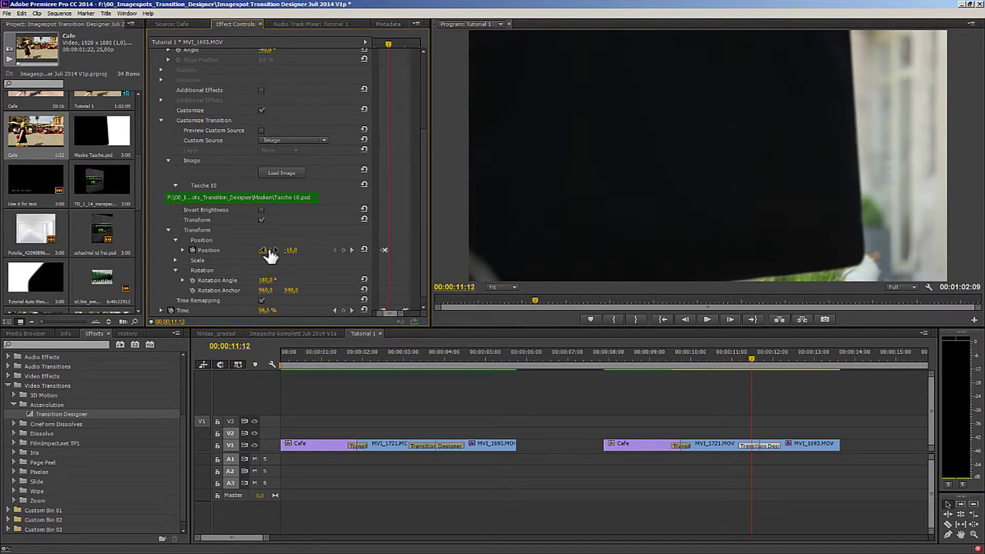
key(Right)
drag(289, 255, 269, 257)
- Keep keyframing the mask Position through 12:01 toward -46, -167, then play back the tracking wipe
key(Right)
key(Right)
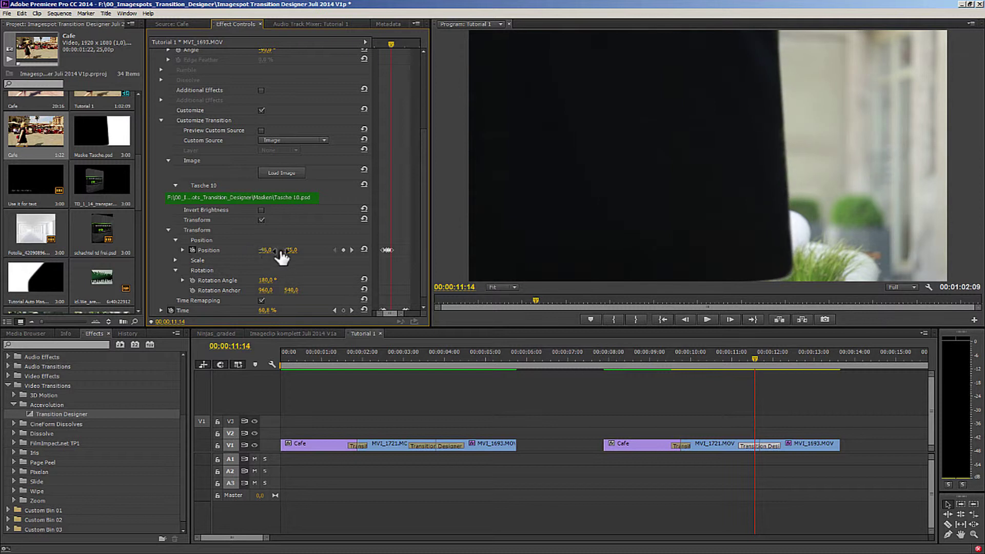
key(Right)
key(Right)
key(Right)
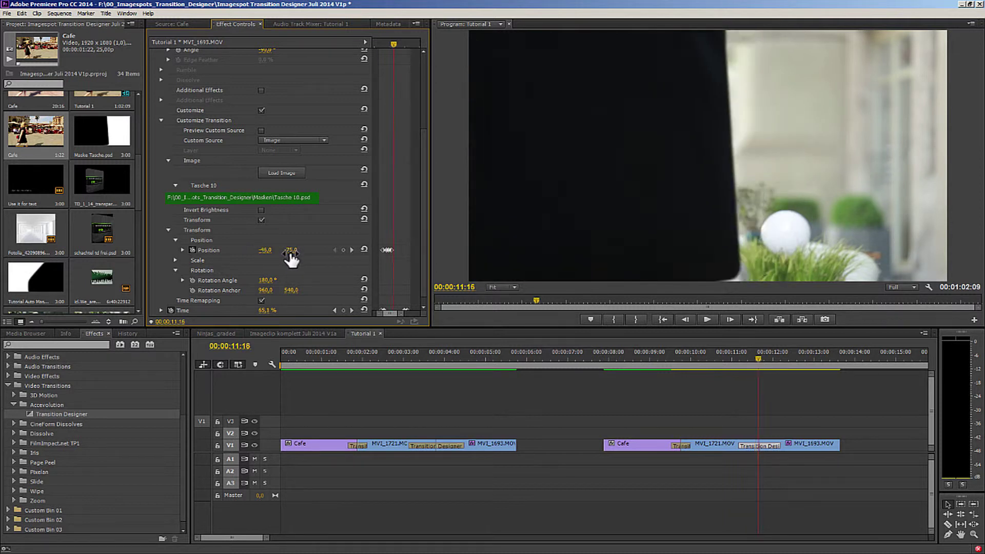
drag(291, 252, 246, 253)
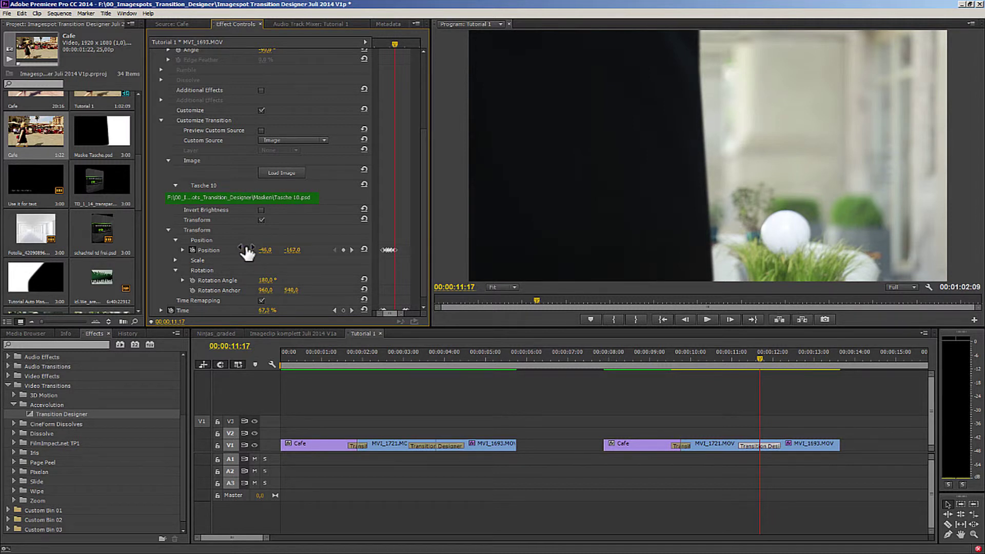
key(Right)
key(Right)
key(Right)
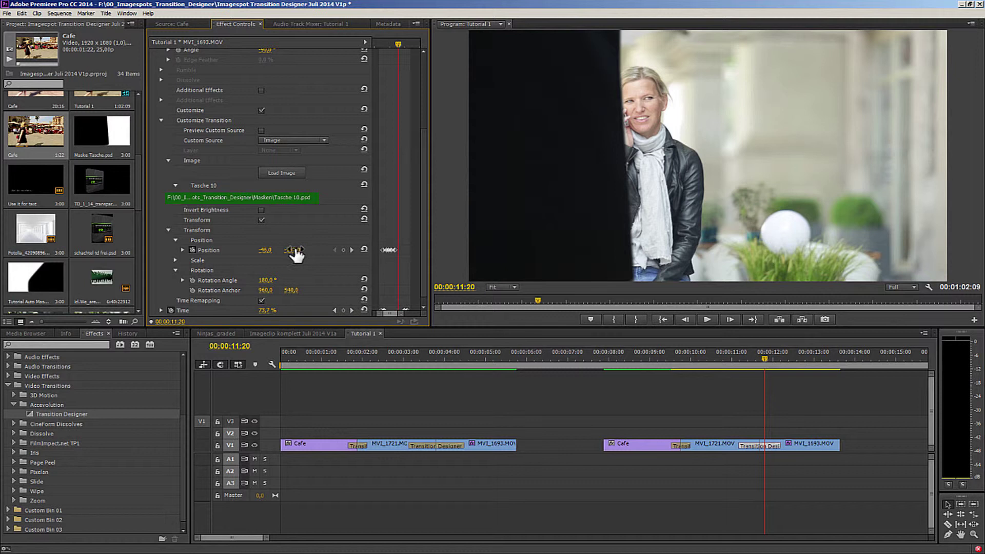
key(Right)
key(Right)
key(Right)
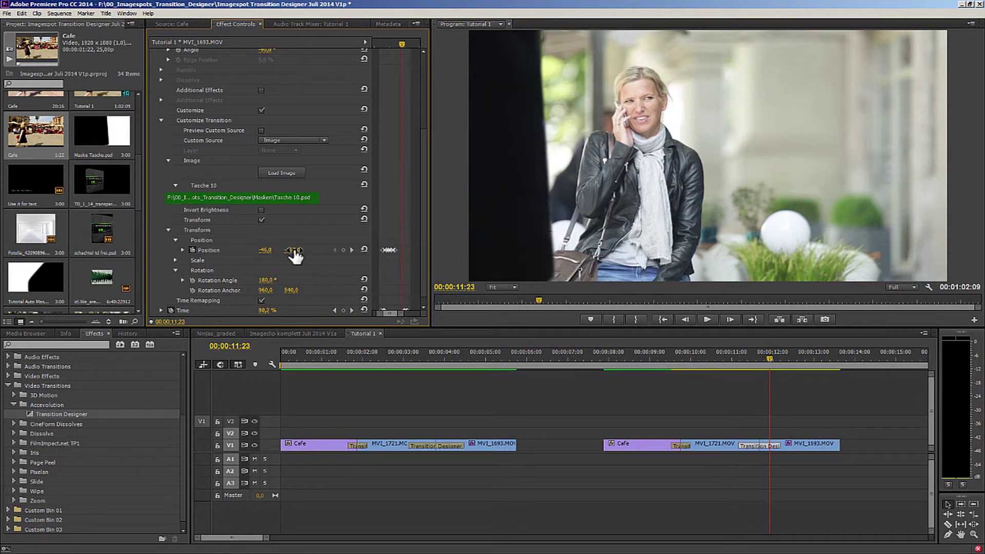
key(Right)
key(Right)
key(Right)
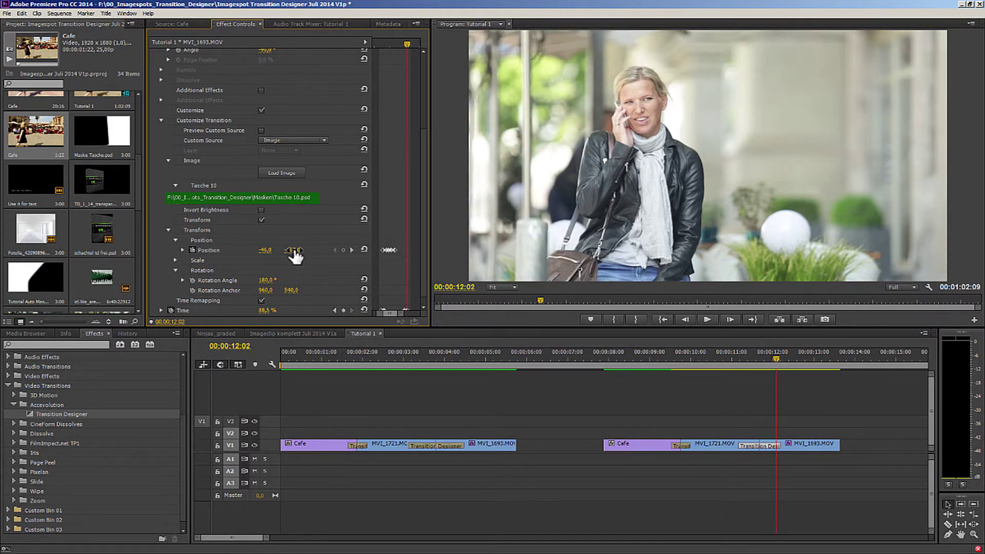
click(723, 354)
key(space)
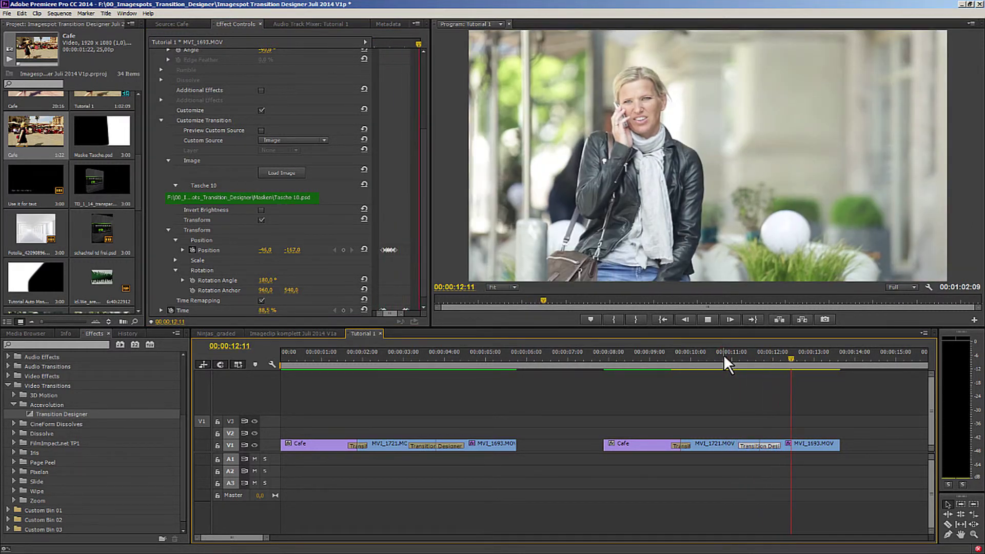
click(731, 359)
mouse_move(735, 359)
mouse_down()
mouse_move(780, 358)
mouse_move(723, 354)
mouse_up()
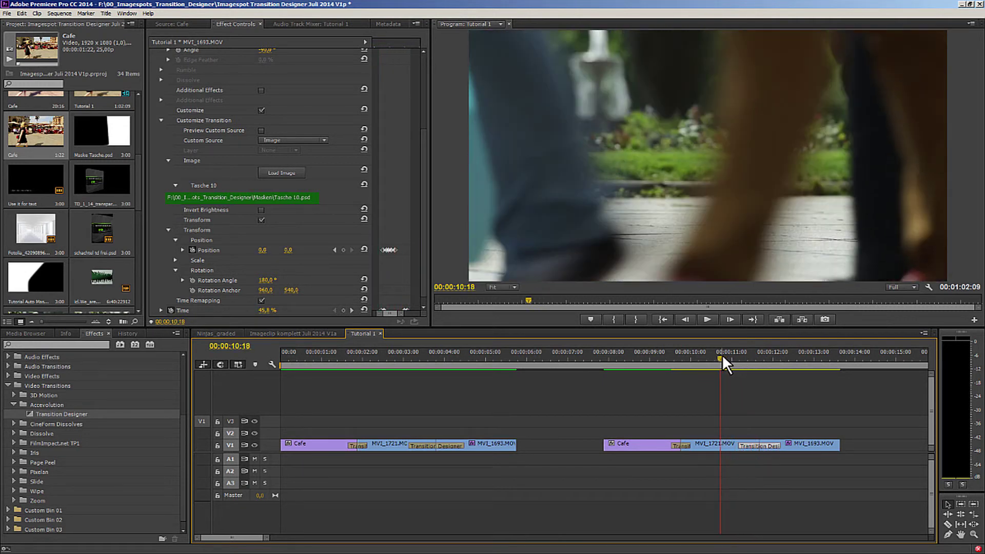
key(space)
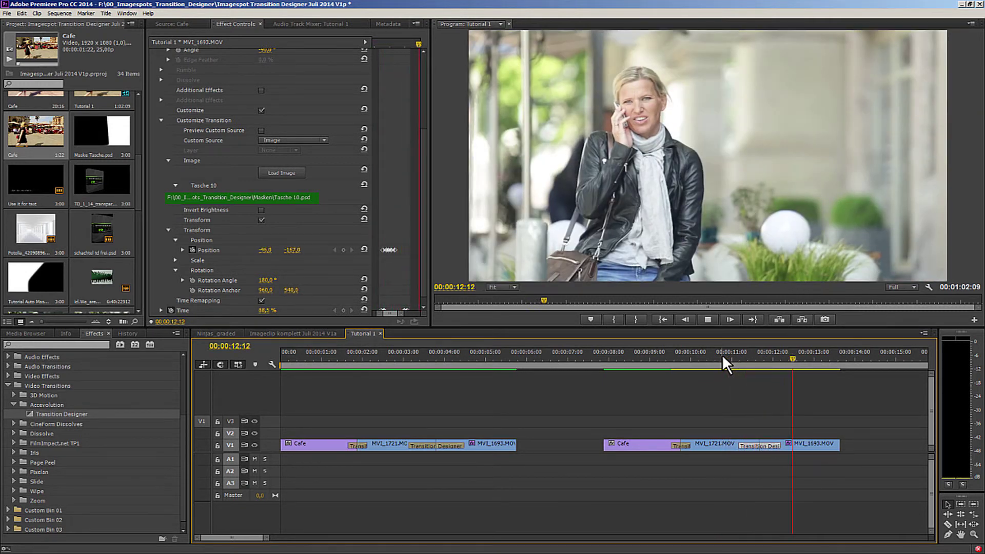
click(724, 351)
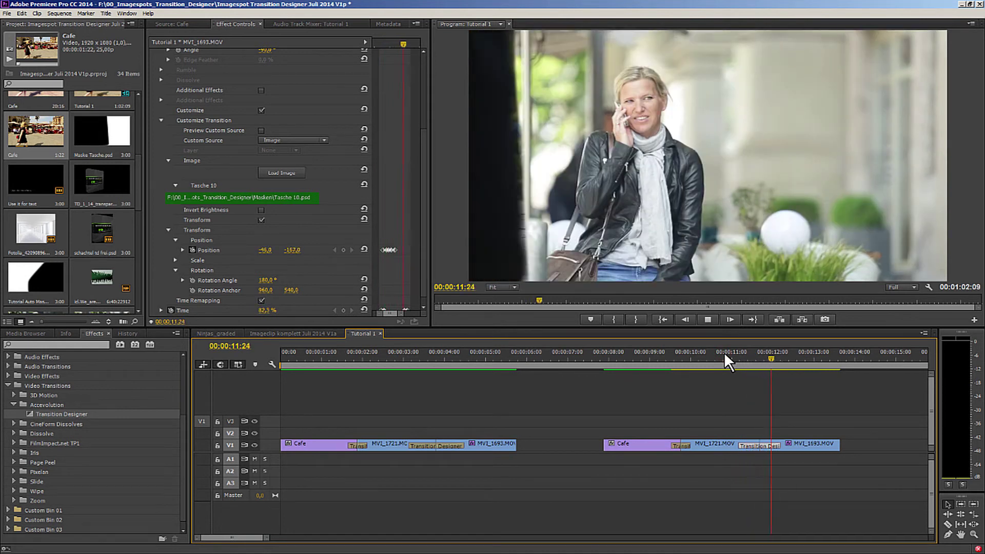
key(space)
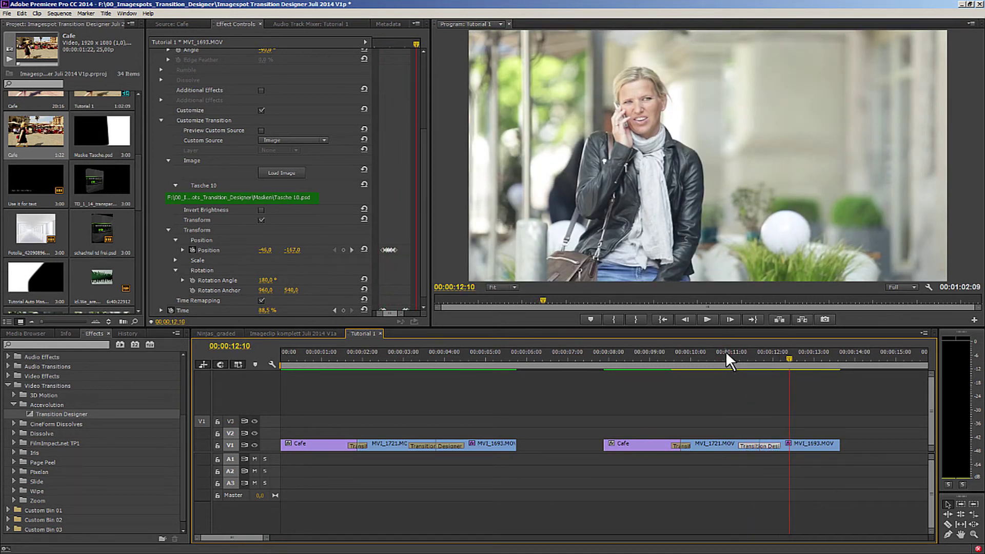